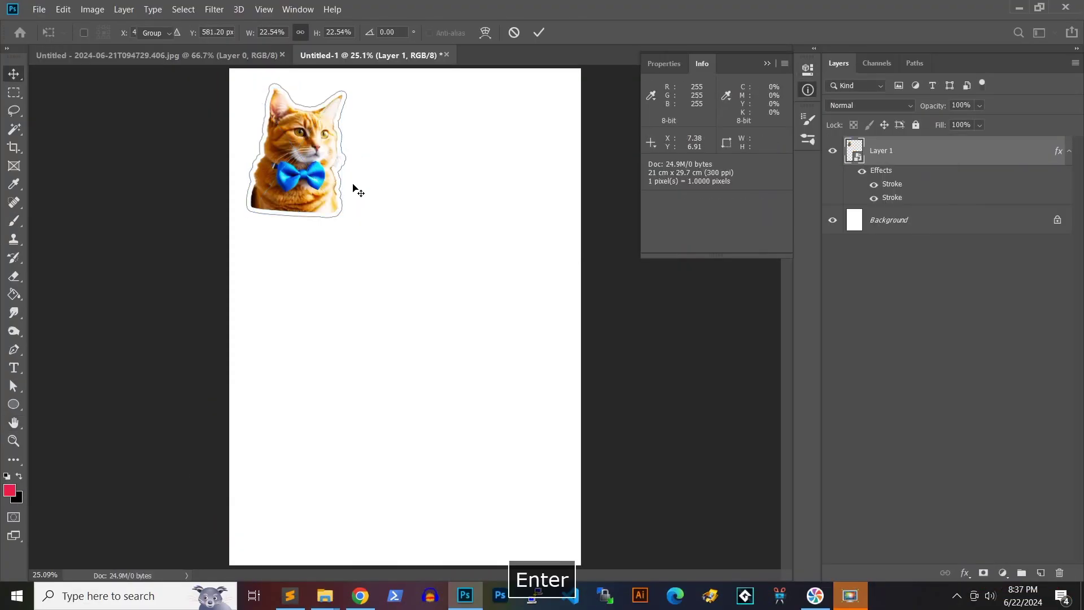
# Preview the duplicated stickers on the finished A4 sheet and its print settings.
pyautogui.moveTo(356, 186)
pyautogui.mouseDown()
pyautogui.moveTo(424, 165)
pyautogui.moveTo(526, 166)
pyautogui.mouseUp()
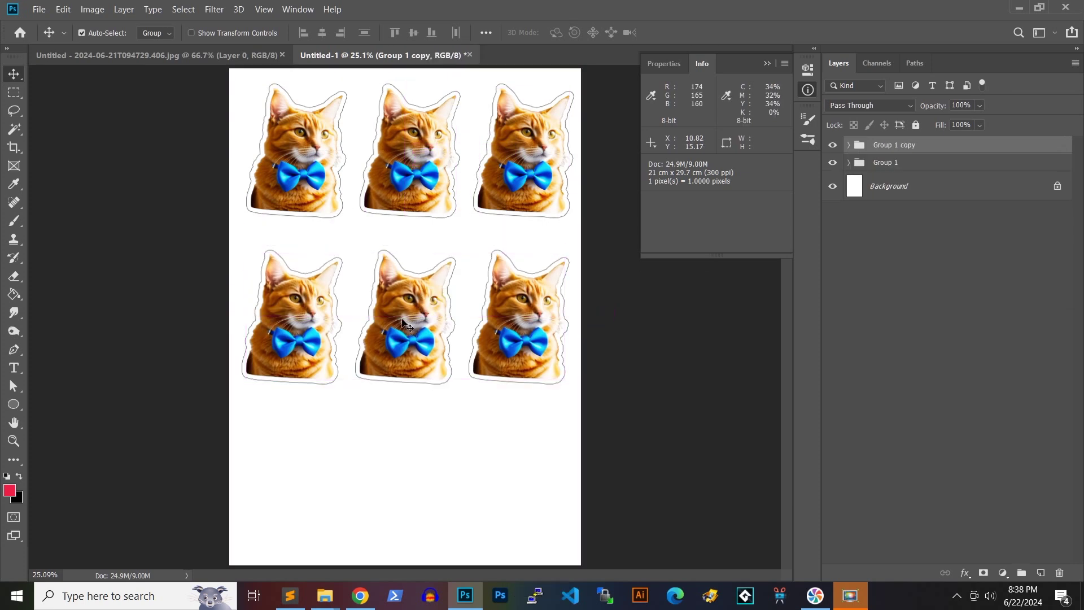
pyautogui.moveTo(402, 322); pyautogui.dragTo(402, 476)
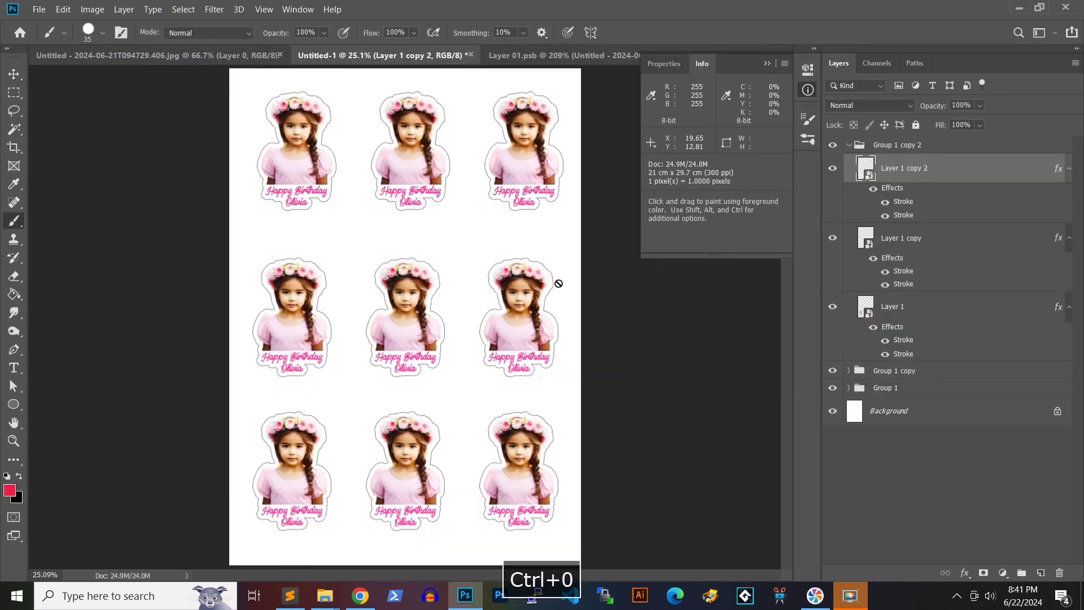
pyautogui.click(39, 9)
pyautogui.click(79, 370)
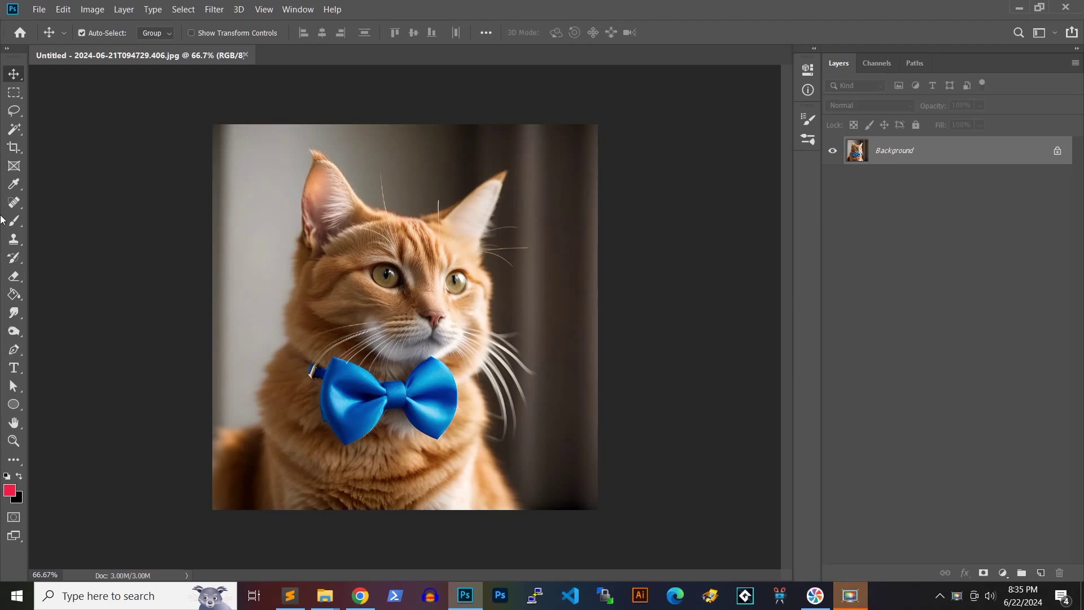
# Select the cat with Select Subject and hide its background with a layer mask.
pyautogui.click(12, 129)
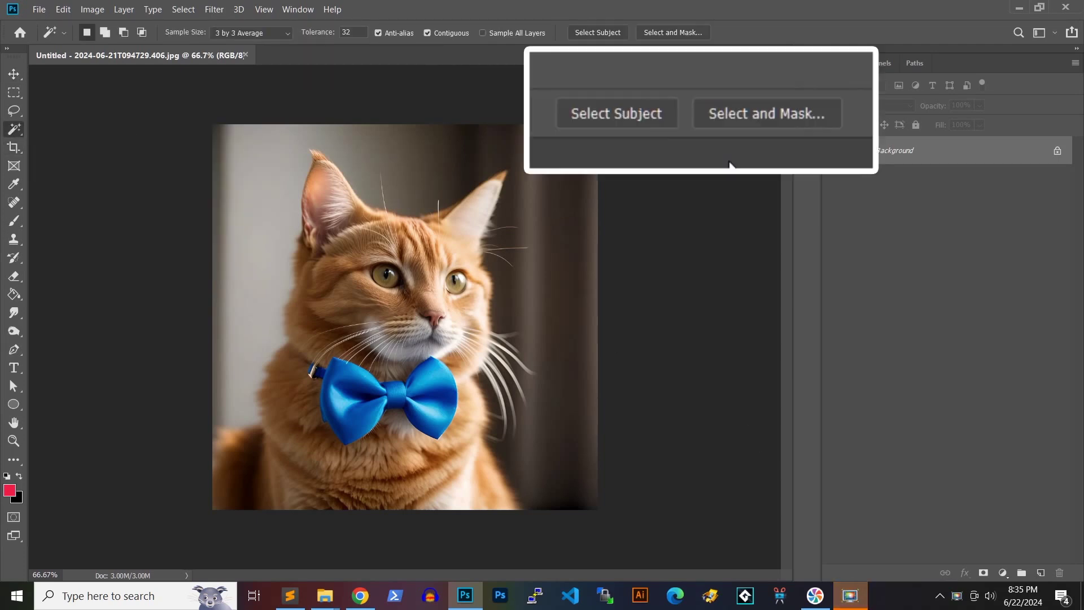
pyautogui.click(609, 34)
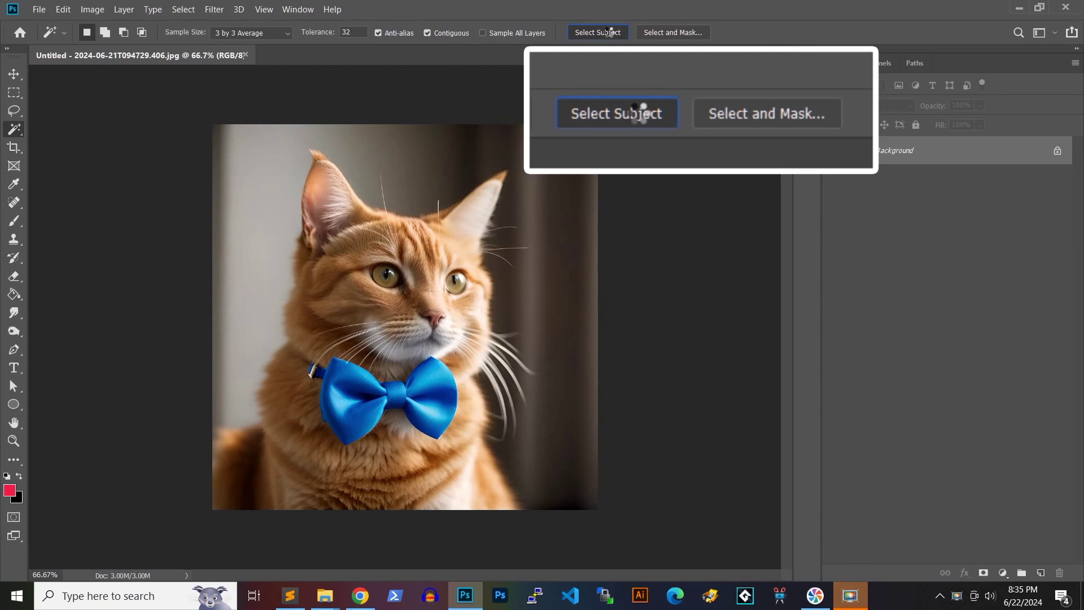
pyautogui.click(983, 573)
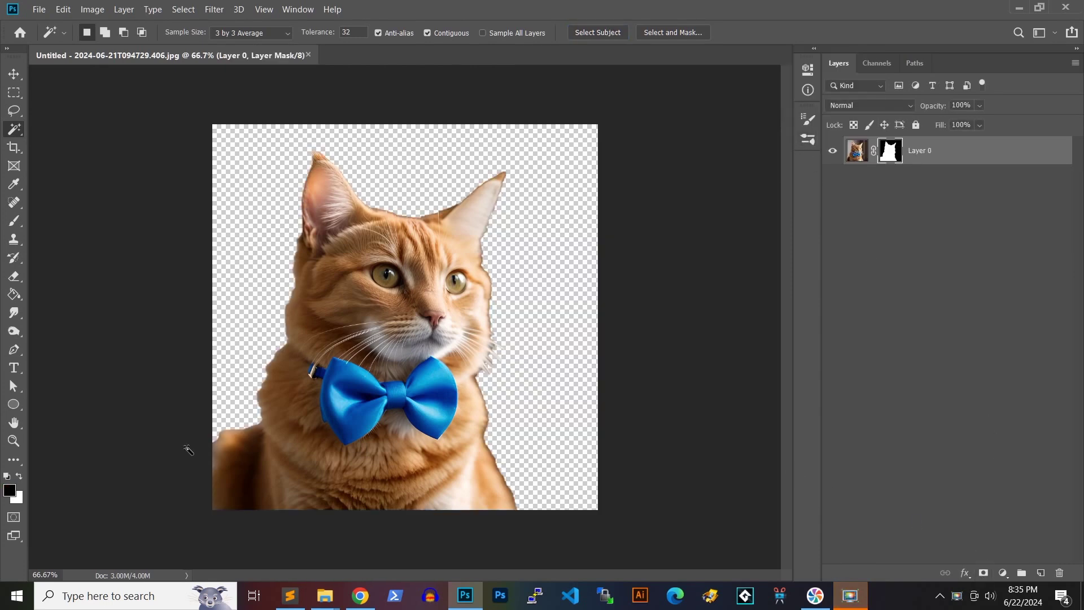
pyautogui.click(13, 221)
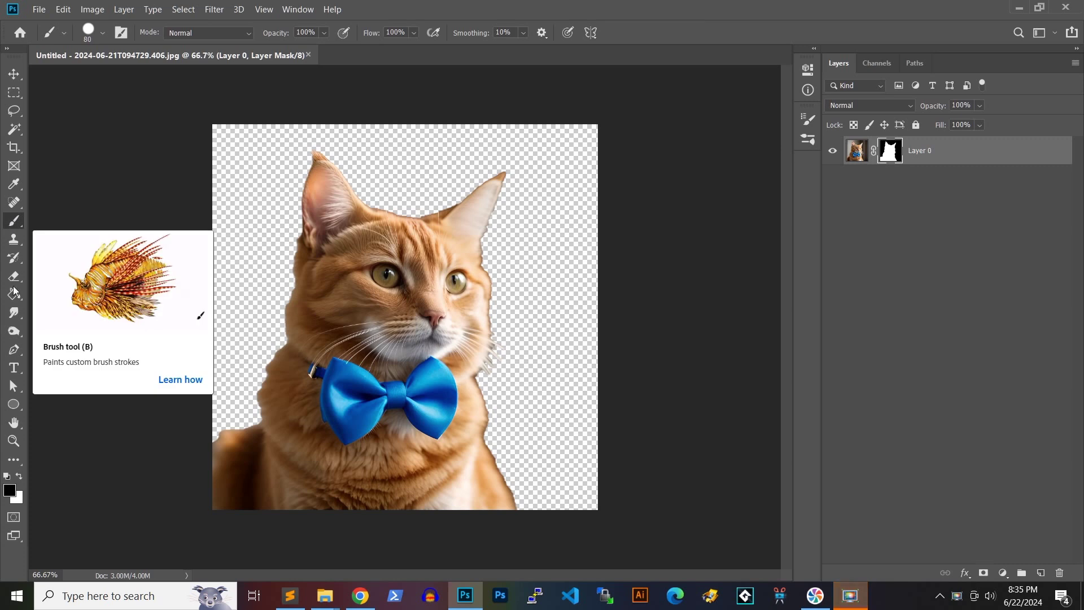
# Paint black on the mask with a 100% hard brush to curve the cat's lower edge.
pyautogui.press('d')
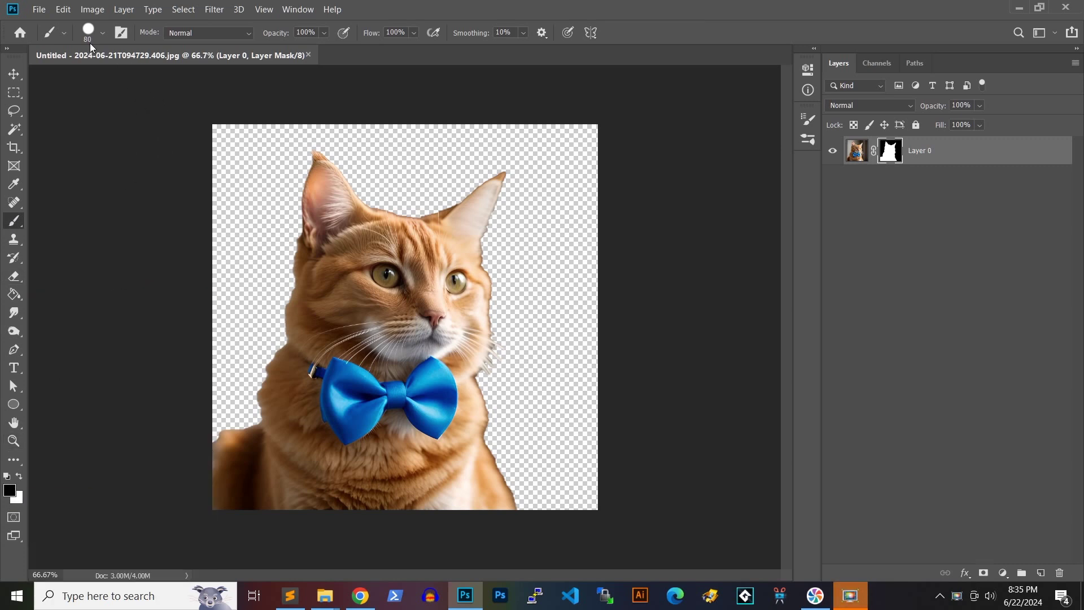
pyautogui.click(103, 32)
pyautogui.click(168, 112)
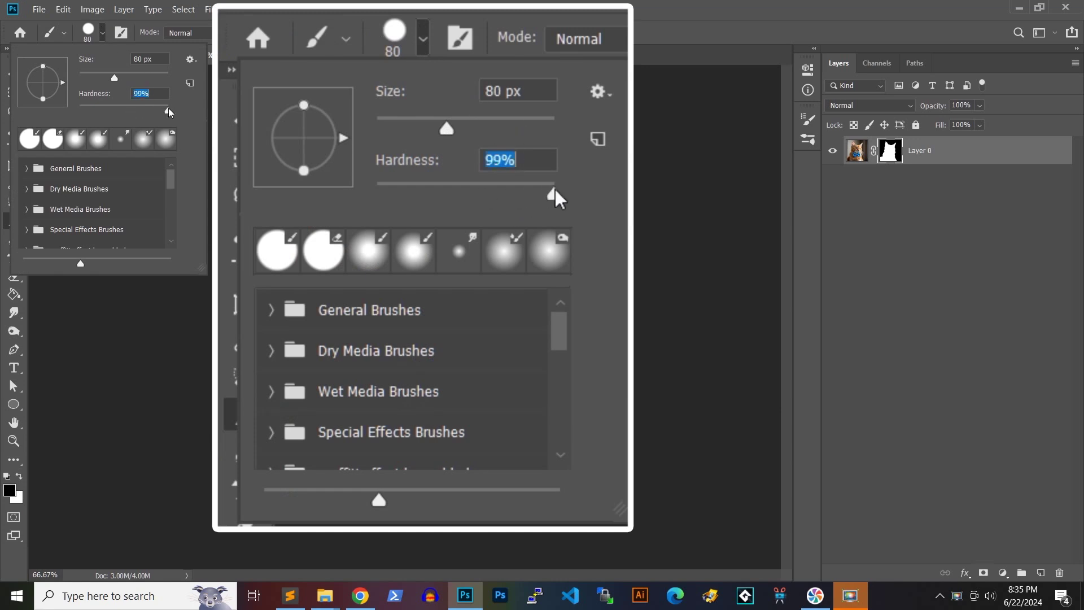
pyautogui.moveTo(169, 110); pyautogui.dragTo(175, 111)
pyautogui.press('Return')
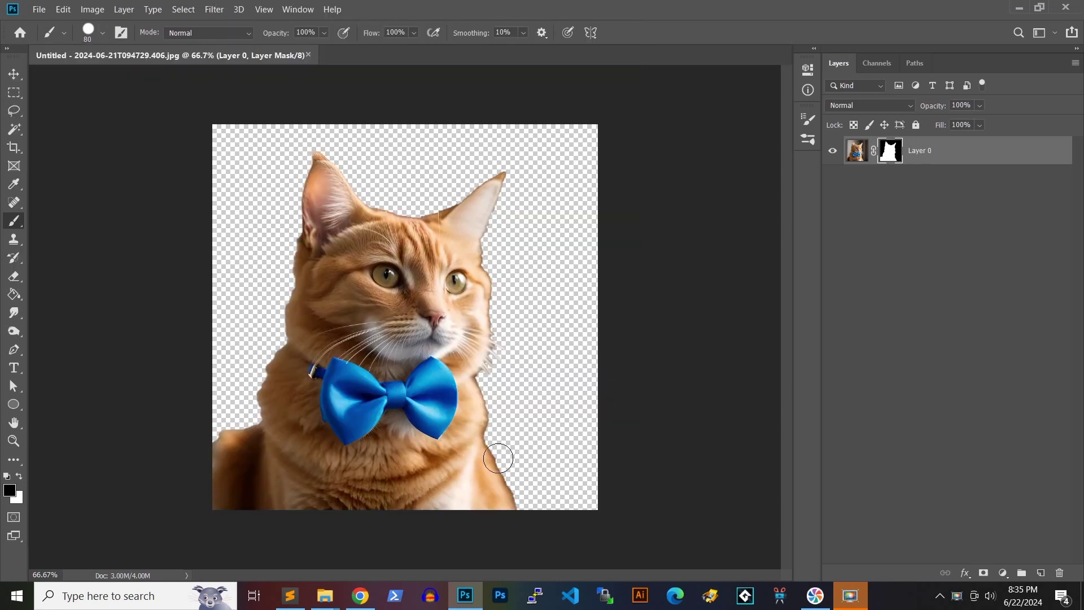
pyautogui.moveTo(501, 452)
pyautogui.mouseDown()
pyautogui.moveTo(511, 484)
pyautogui.moveTo(498, 512)
pyautogui.moveTo(428, 517)
pyautogui.moveTo(270, 508)
pyautogui.moveTo(213, 485)
pyautogui.moveTo(208, 443)
pyautogui.moveTo(221, 511)
pyautogui.moveTo(218, 469)
pyautogui.moveTo(235, 424)
pyautogui.moveTo(249, 514)
pyautogui.mouseUp()
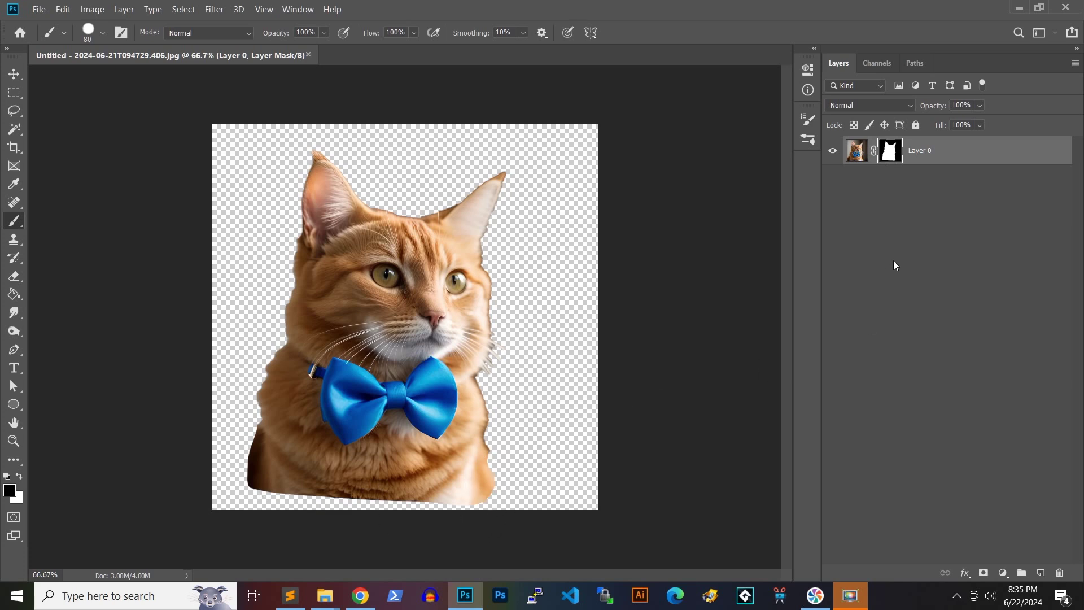
# Convert the cat layer to a smart object and open its contents.
pyautogui.click(16, 80)
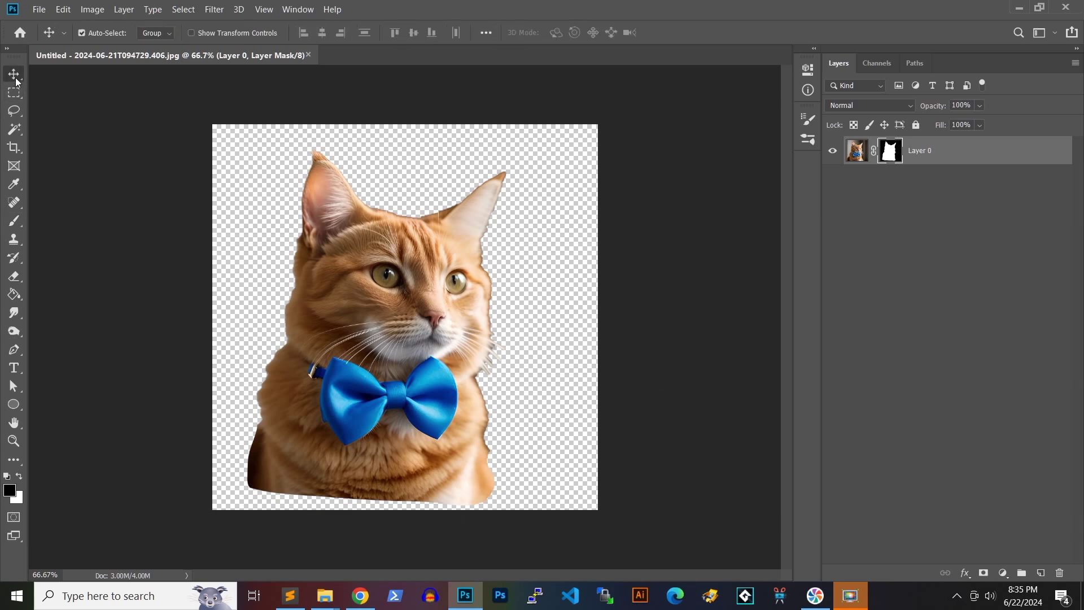
pyautogui.rightClick(993, 153)
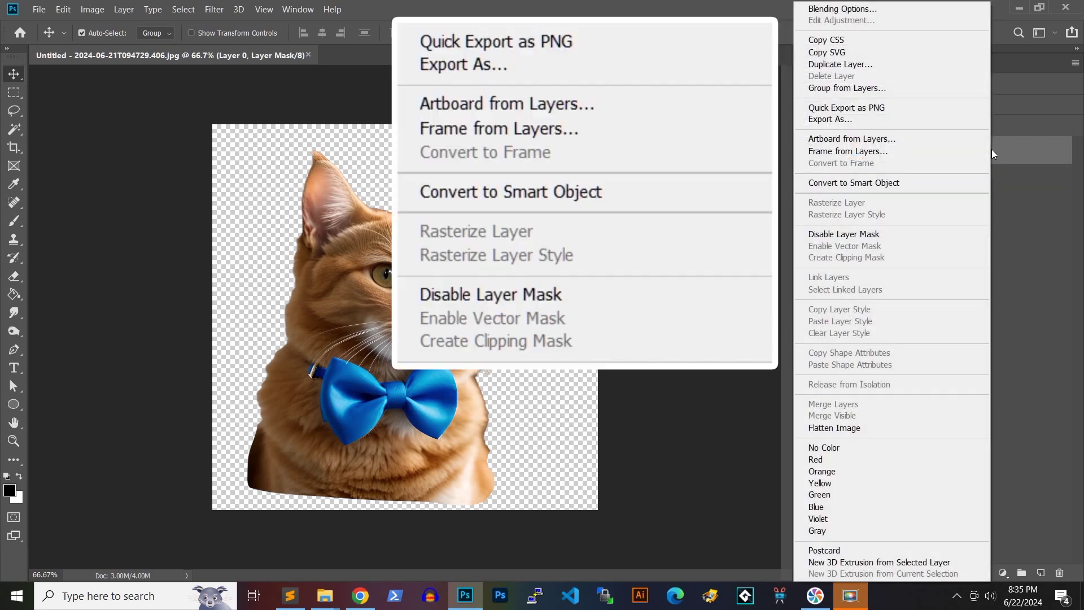
pyautogui.click(908, 183)
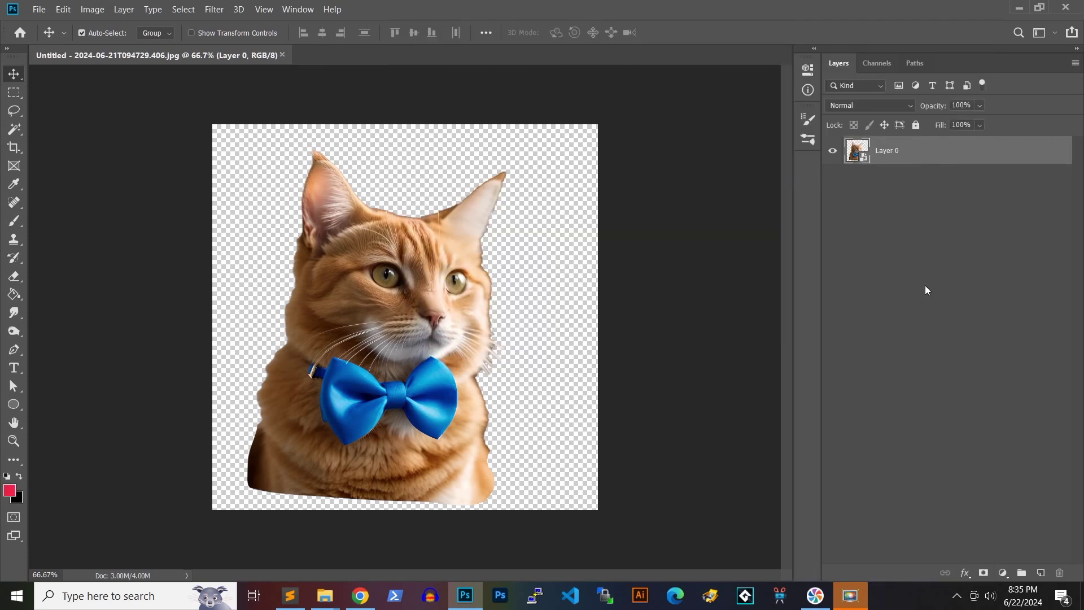
pyautogui.doubleClick(857, 151)
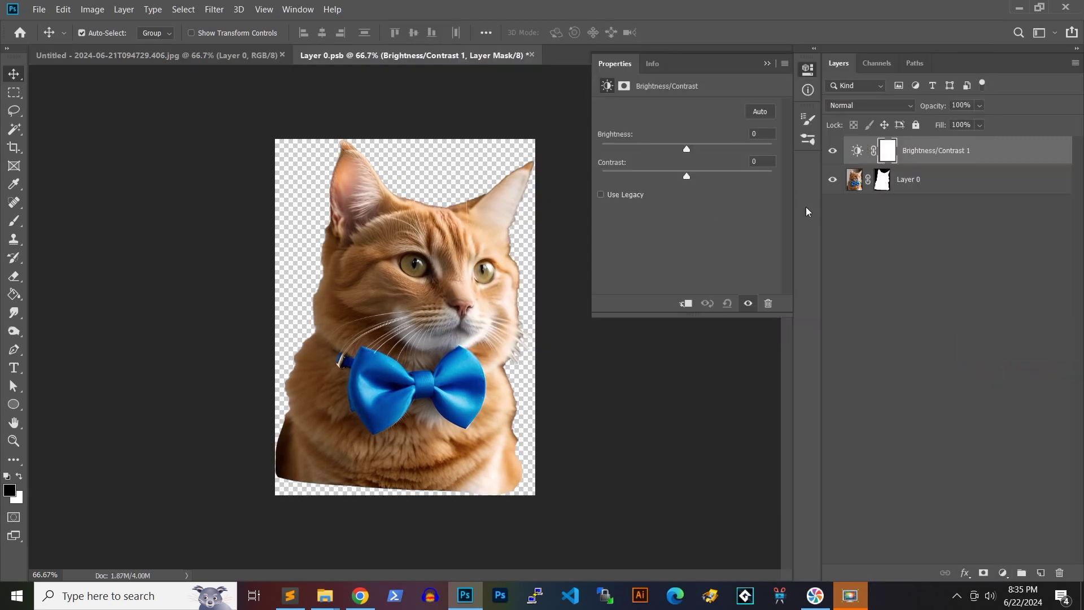
# Add Brightness 40, Contrast 45 and Vibrance +16 adjustments, then save and close the contents.
pyautogui.moveTo(692, 149); pyautogui.dragTo(714, 152)
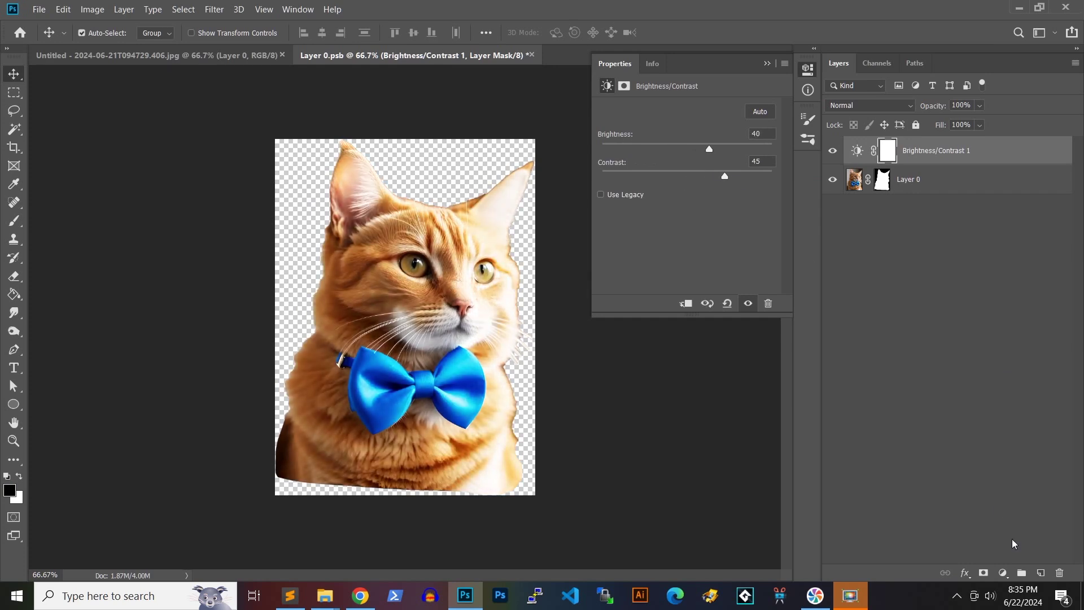
pyautogui.click(1003, 573)
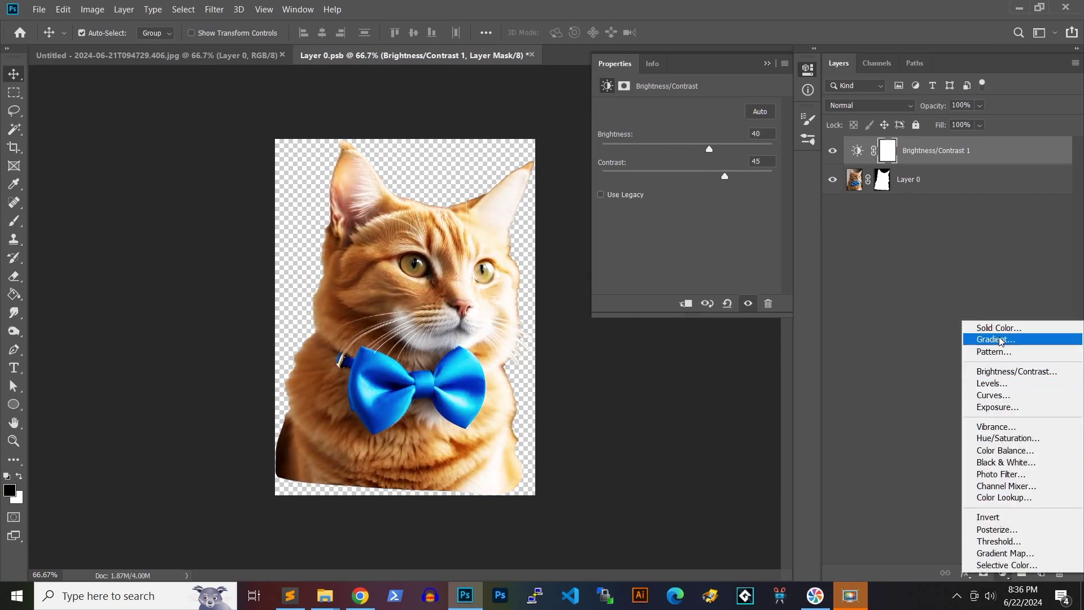
pyautogui.click(996, 426)
pyautogui.moveTo(691, 124); pyautogui.dragTo(704, 150)
pyautogui.click(919, 331)
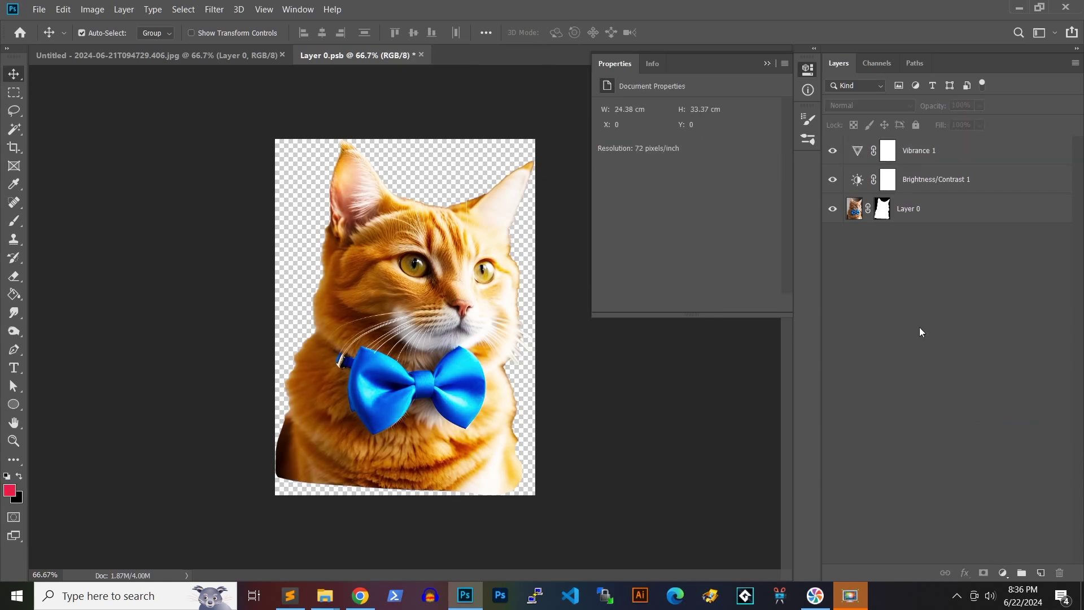
pyautogui.hotkey('ctrl', 's')
pyautogui.click(418, 54)
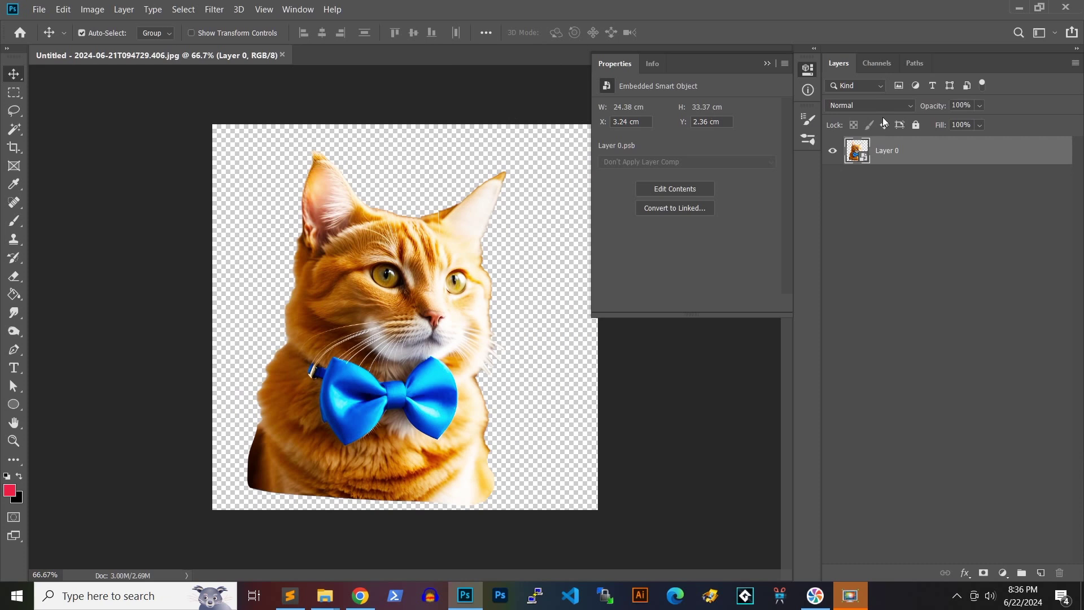
# Give the cat layer a white 30 px outside Stroke layer style.
pyautogui.press('h')
pyautogui.doubleClick(967, 159)
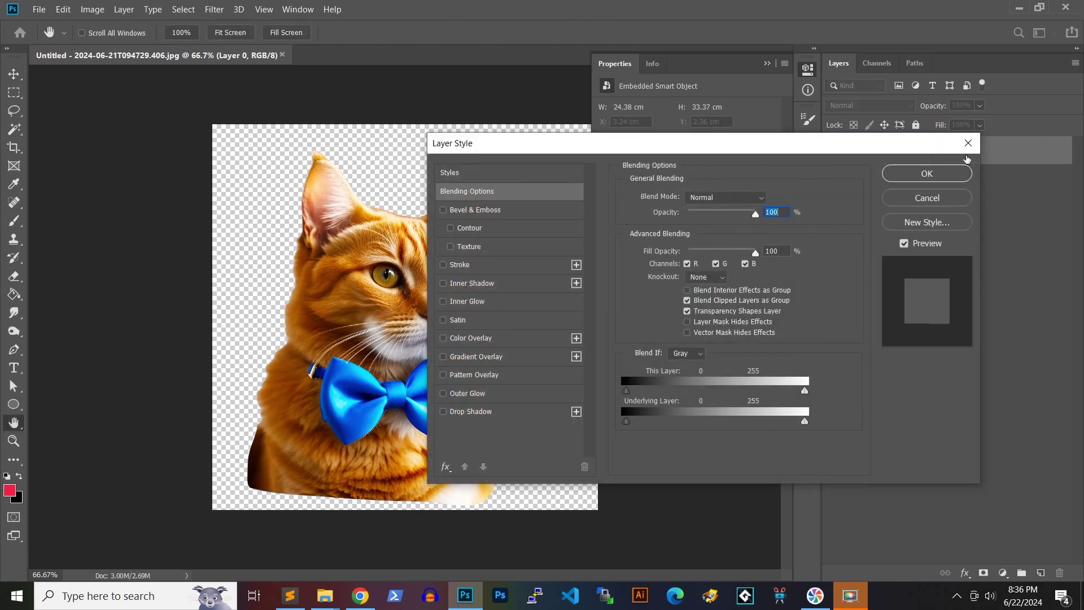
pyautogui.click(473, 267)
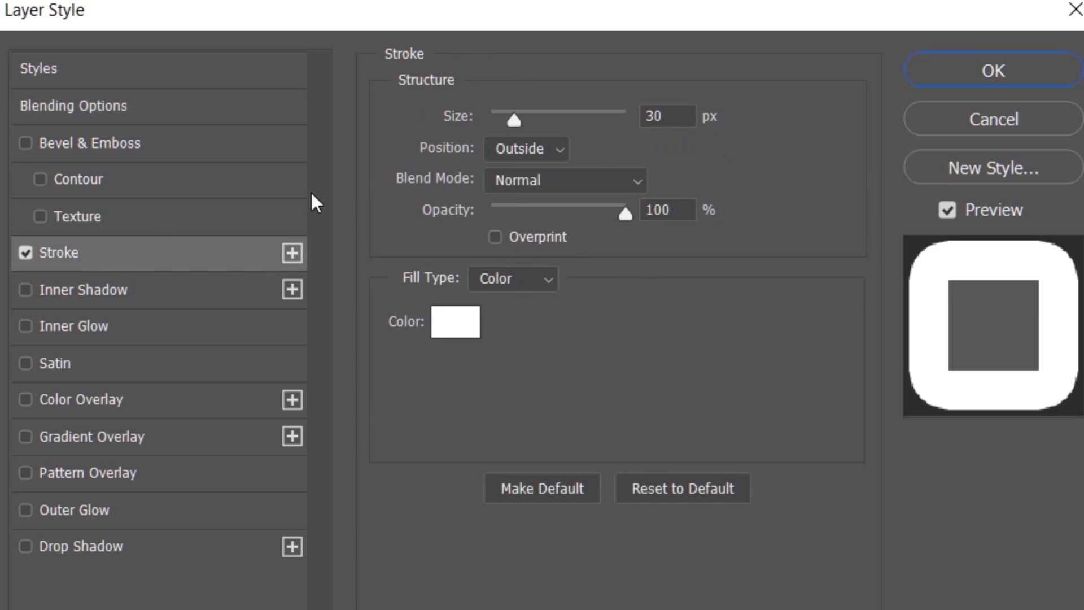
pyautogui.moveTo(493, 121); pyautogui.dragTo(523, 117)
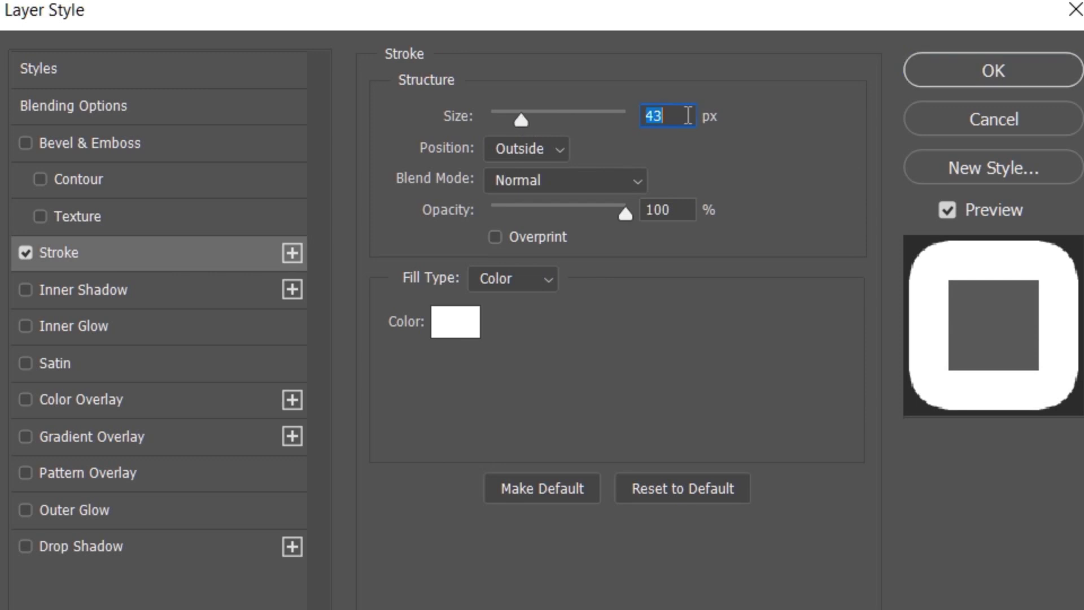
pyautogui.write('30')
pyautogui.click(1021, 70)
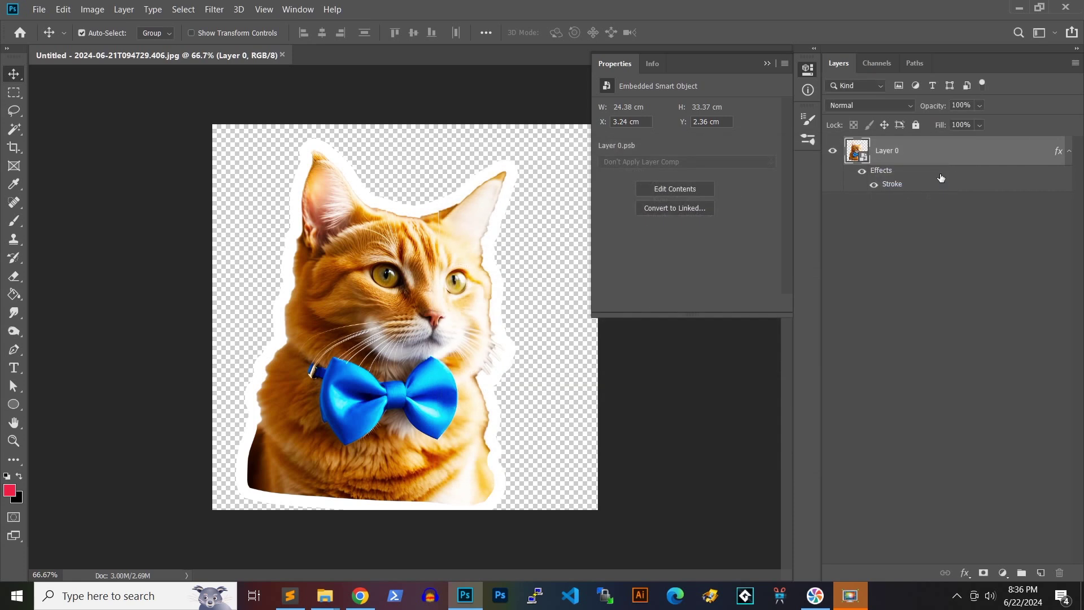
pyautogui.click(768, 64)
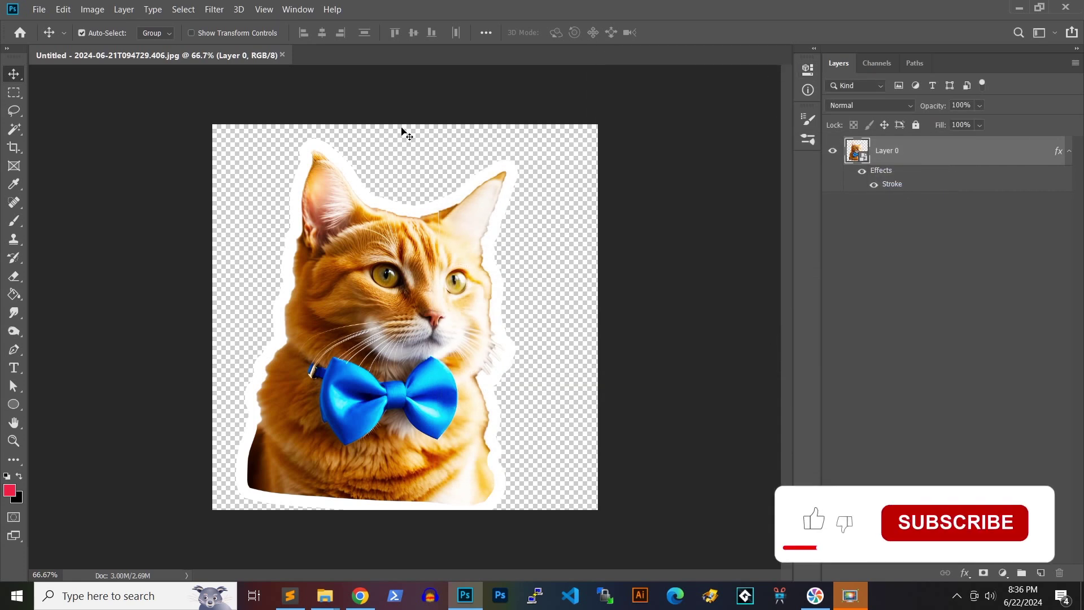
# Create a blank A4 document (210 × 297 mm, 300 ppi), then return to the cat image.
pyautogui.click(32, 11)
pyautogui.press('Escape')
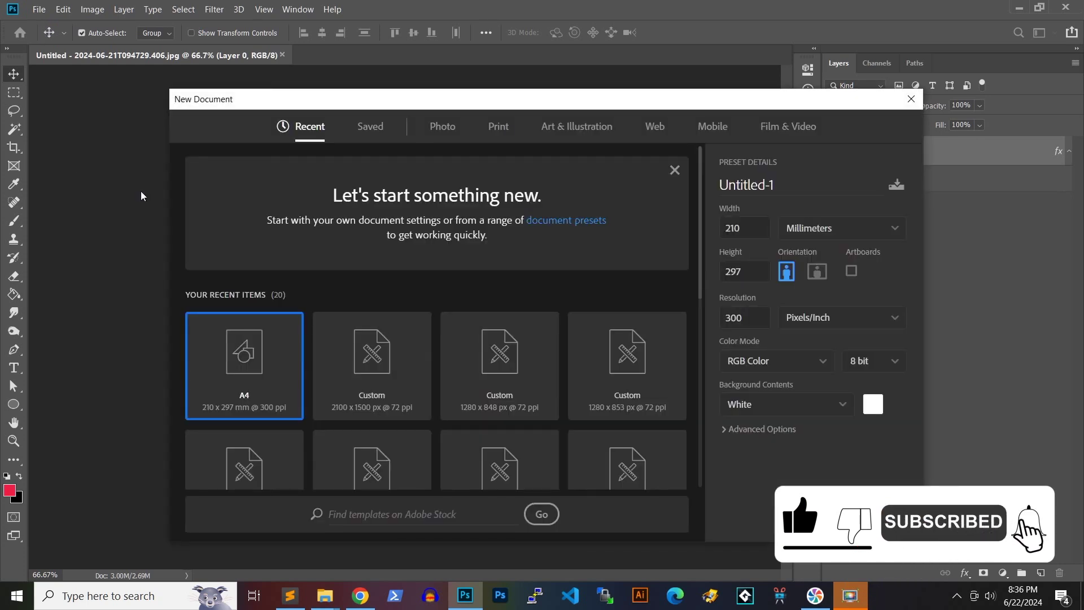
pyautogui.click(497, 130)
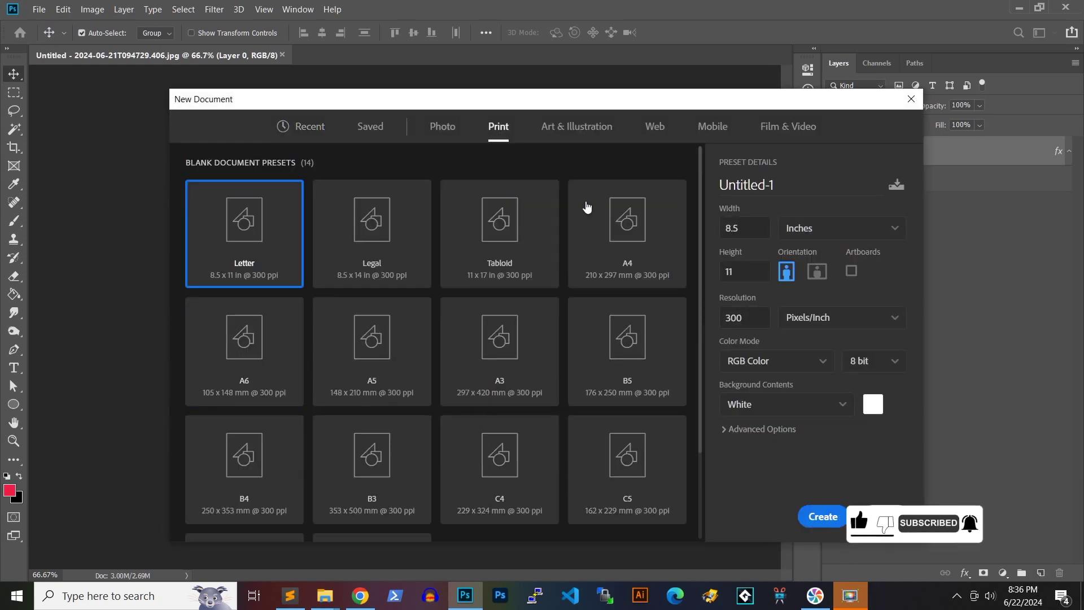
pyautogui.click(634, 221)
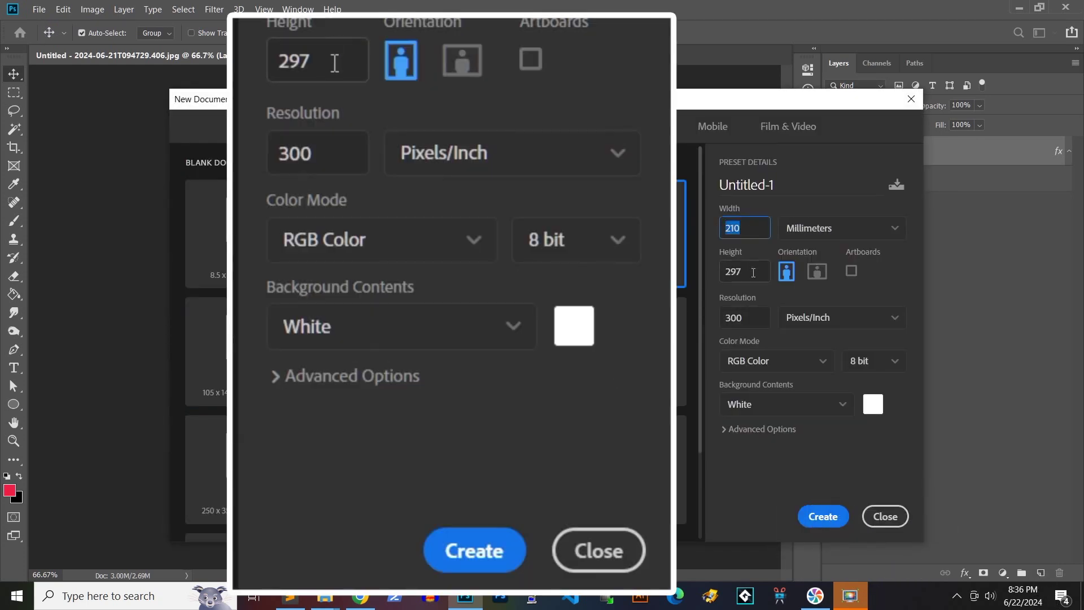
pyautogui.click(753, 270)
pyautogui.click(758, 321)
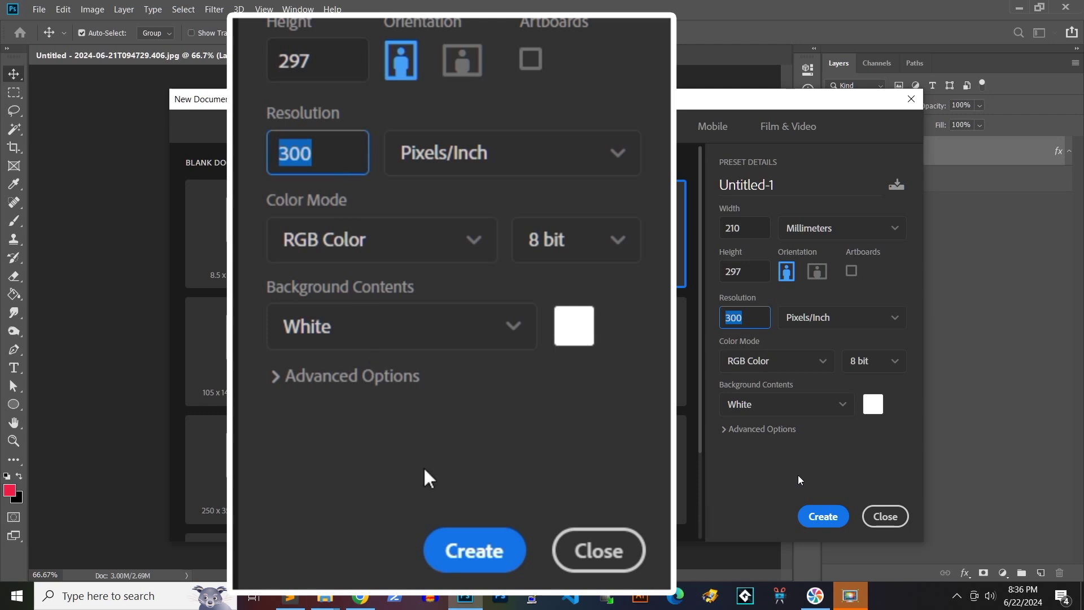
pyautogui.click(820, 518)
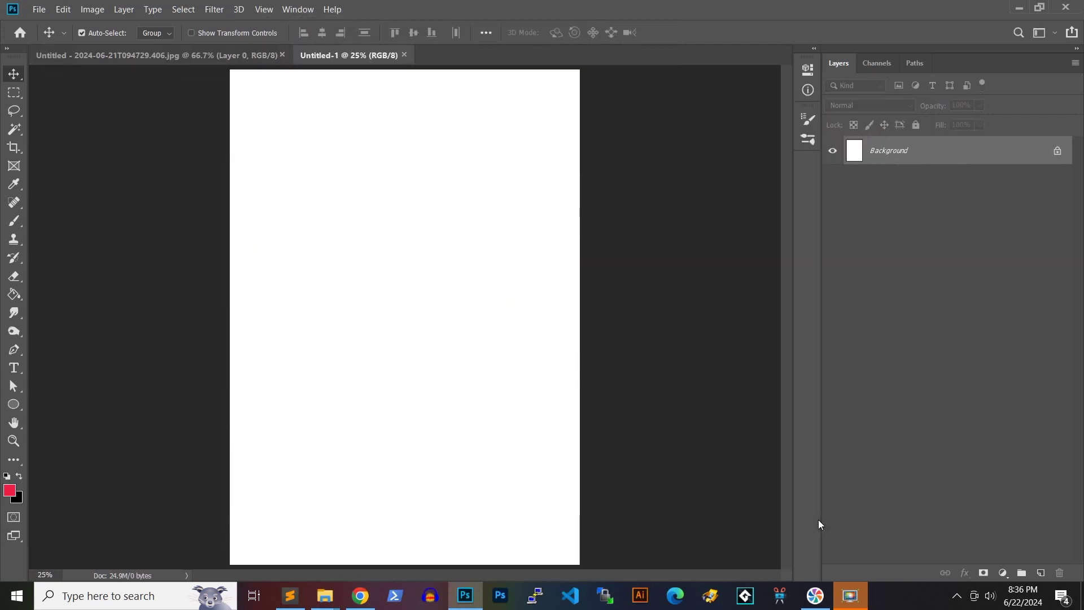
pyautogui.click(188, 52)
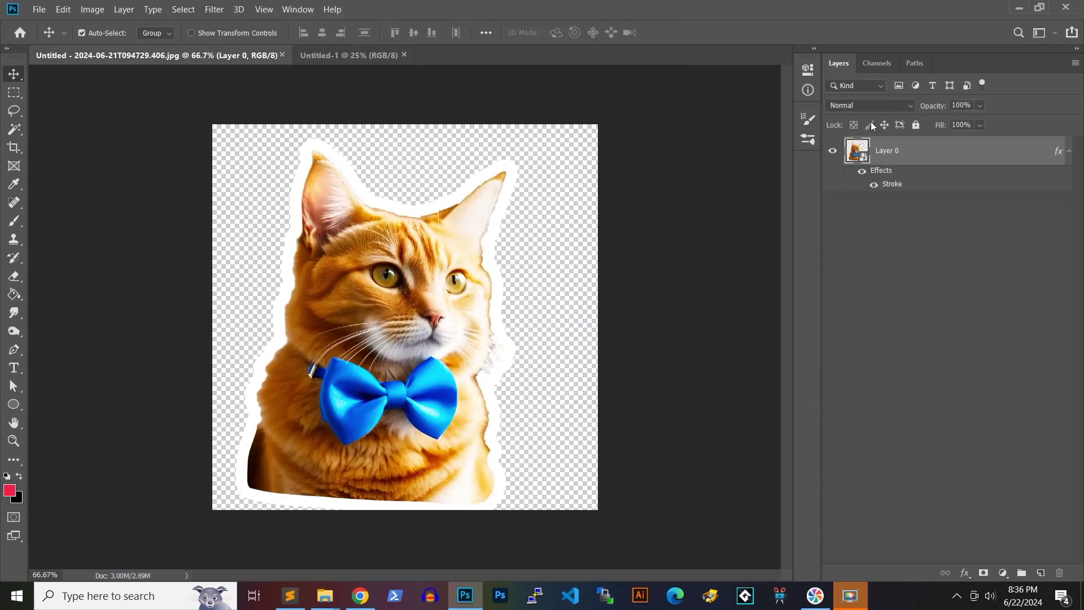
# Duplicate the cat layer into the Untitled-1 document.
pyautogui.rightClick(940, 155)
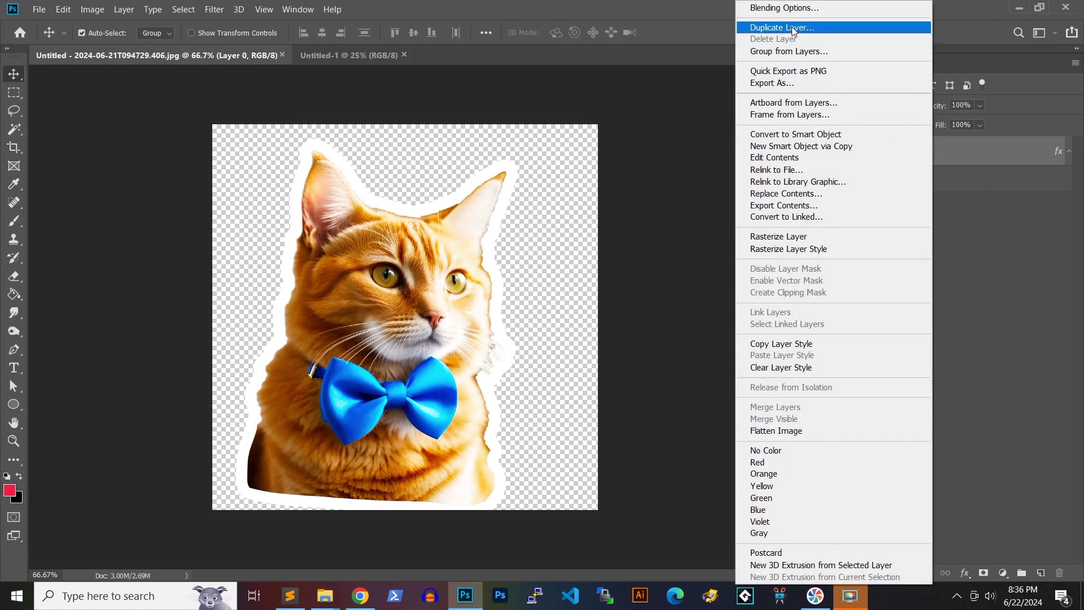
pyautogui.click(770, 27)
pyautogui.click(512, 209)
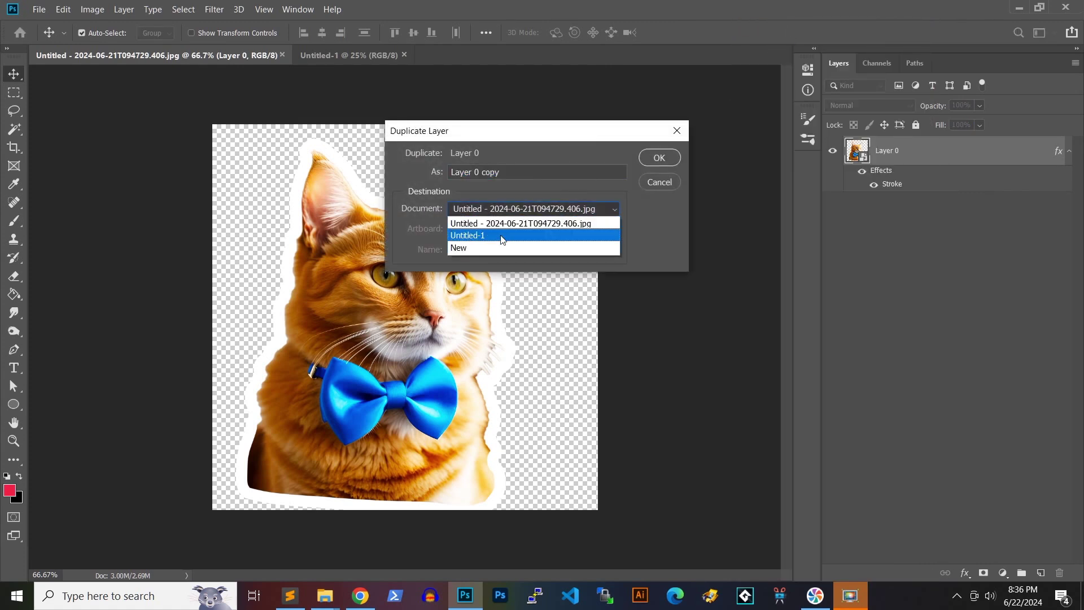
pyautogui.click(502, 234)
pyautogui.click(659, 158)
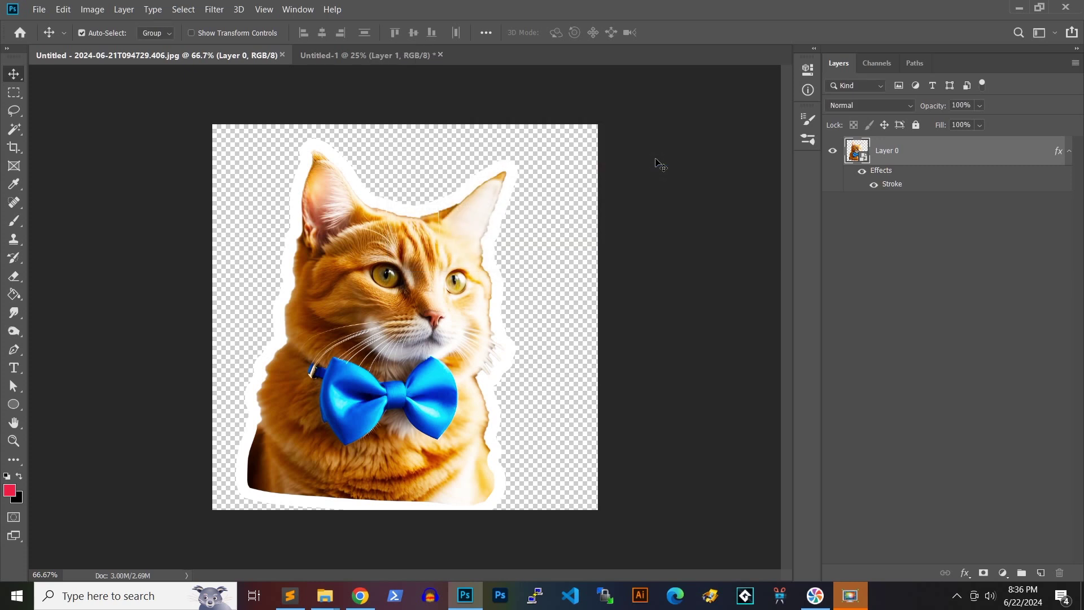
# Move the cat to the centre of the A4 page and open its layer style settings.
pyautogui.click(352, 55)
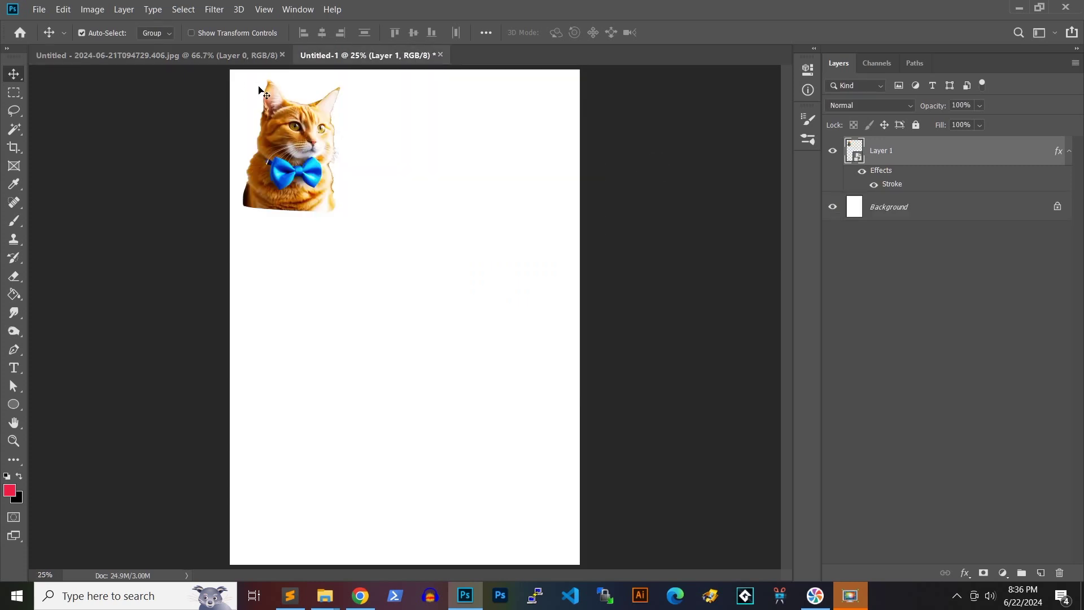
pyautogui.moveTo(310, 159); pyautogui.dragTo(422, 289)
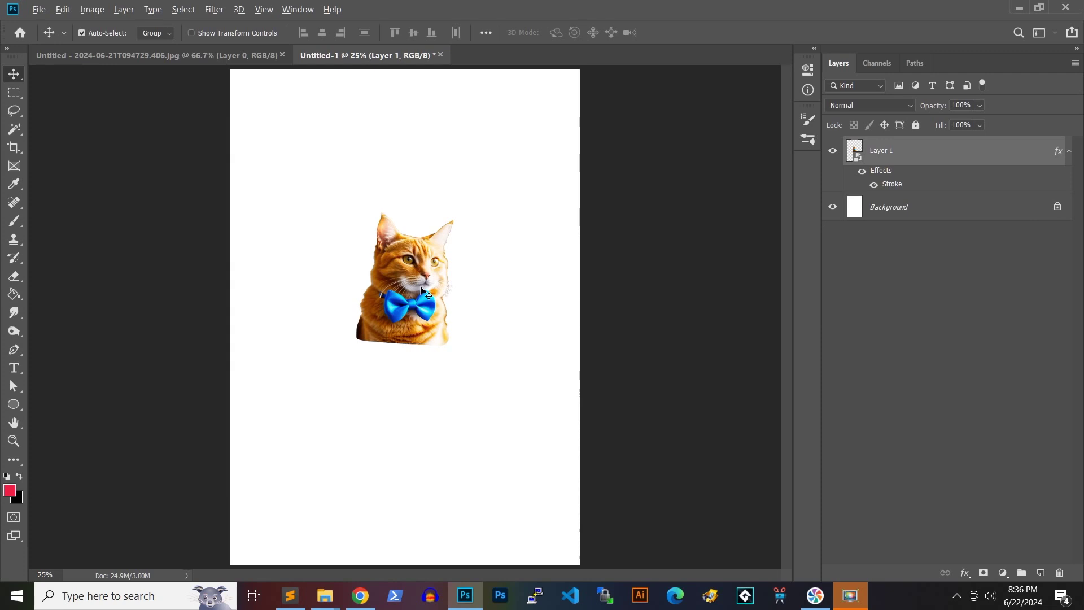
pyautogui.scroll(2, 422, 290)
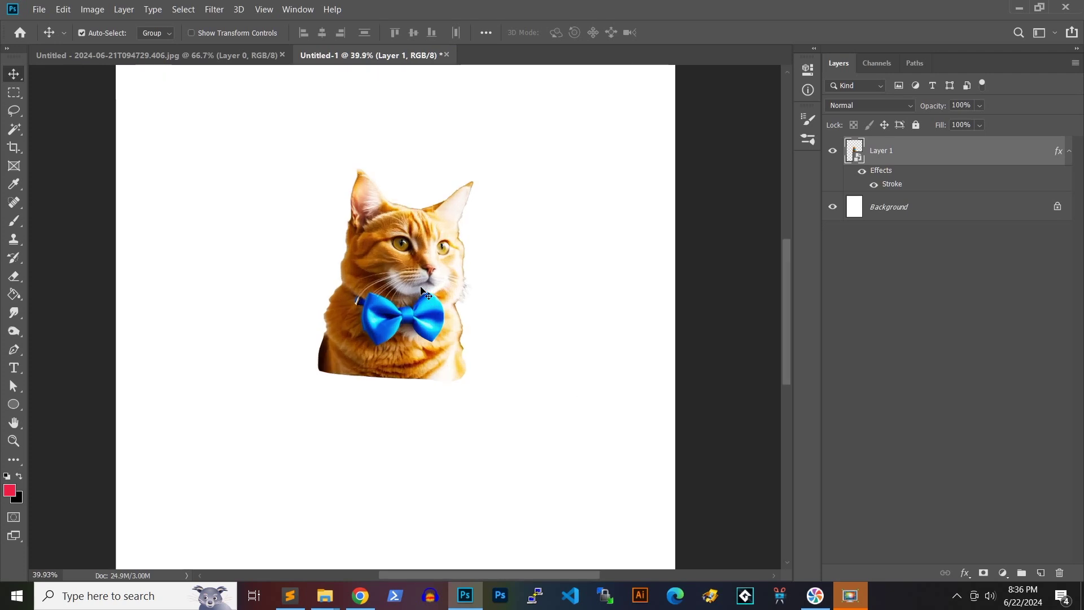
pyautogui.doubleClick(972, 158)
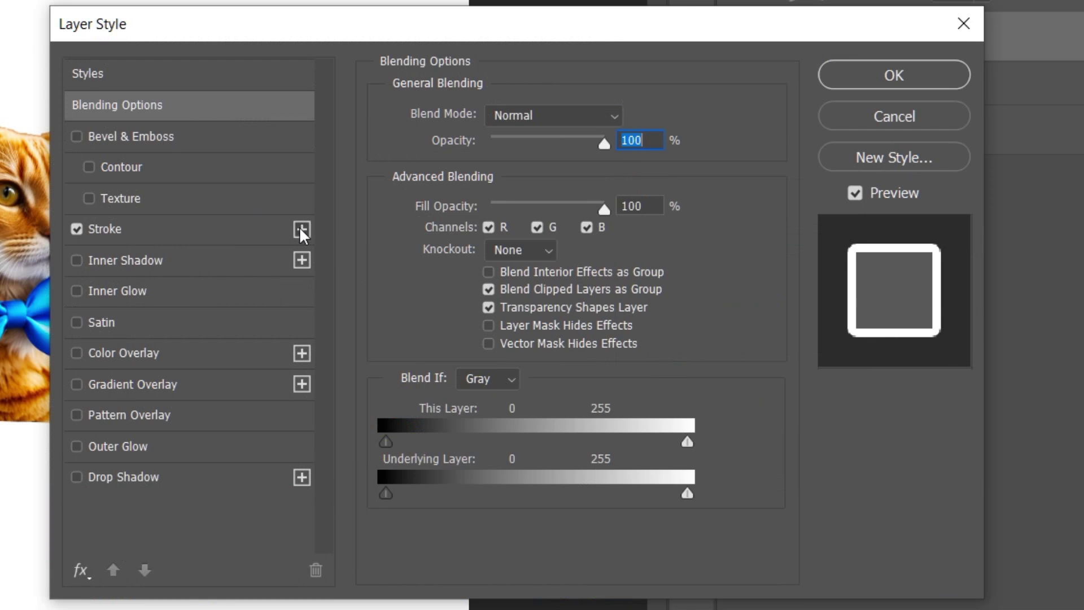
# Add a second, black 32 px stroke outside the cat's white border.
pyautogui.click(302, 230)
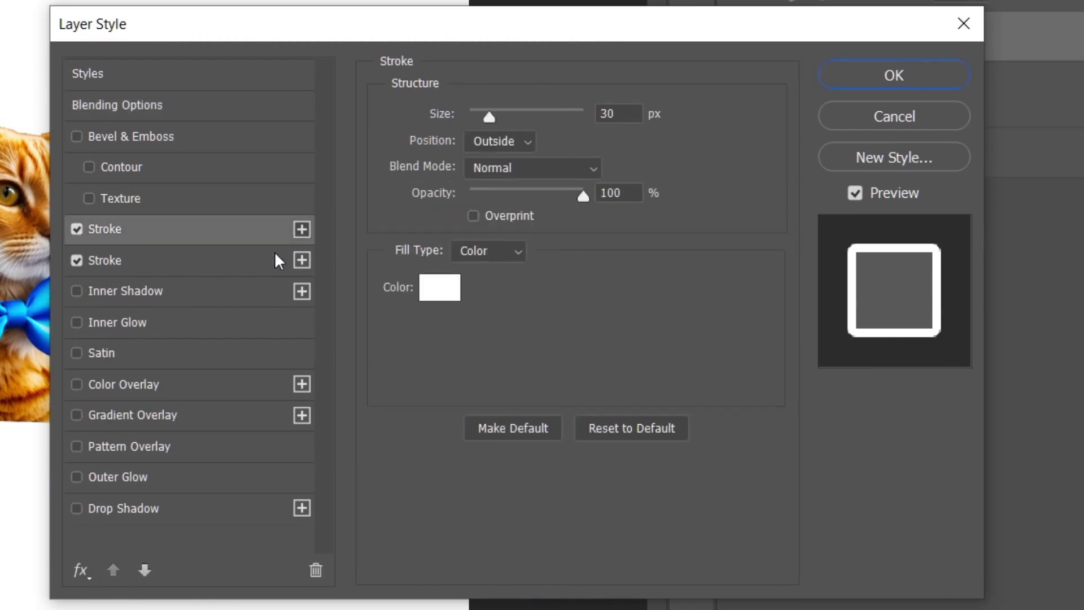
pyautogui.click(220, 266)
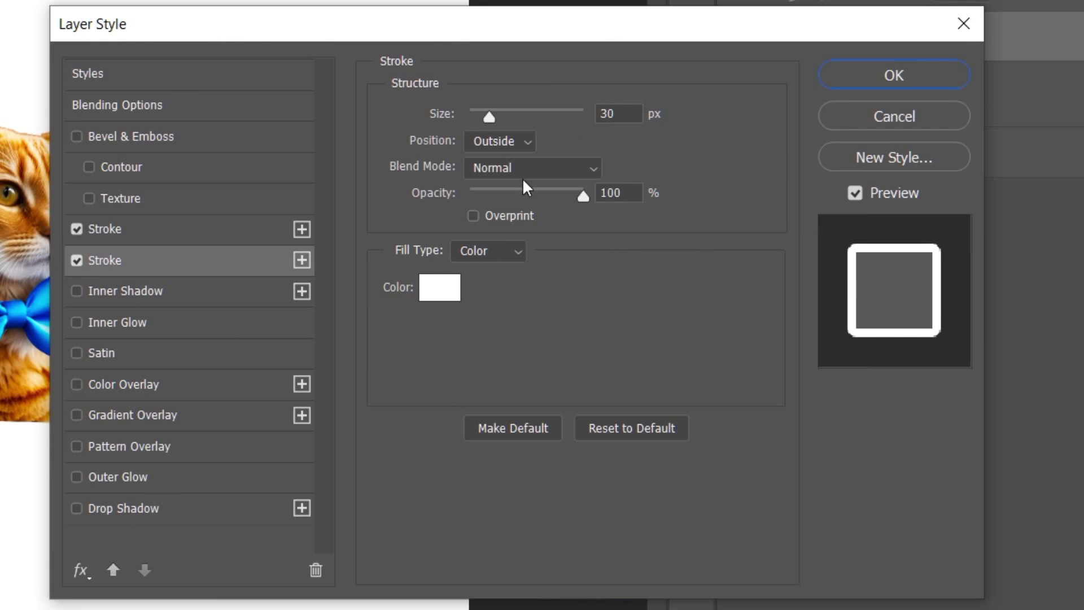
pyautogui.click(429, 286)
pyautogui.moveTo(392, 375)
pyautogui.mouseDown()
pyautogui.moveTo(249, 494)
pyautogui.moveTo(217, 549)
pyautogui.mouseUp()
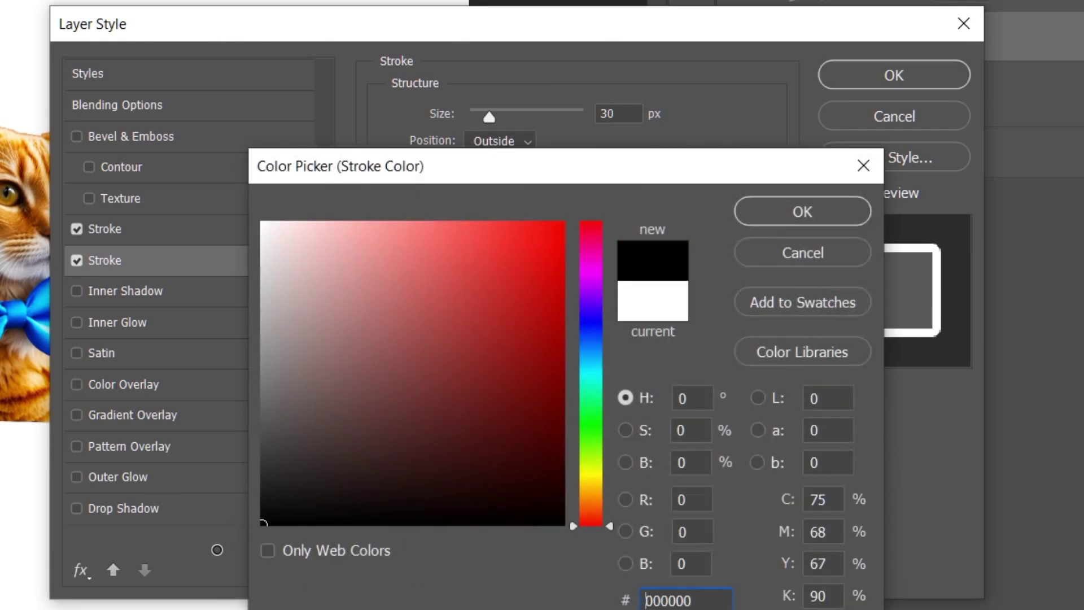
pyautogui.click(754, 218)
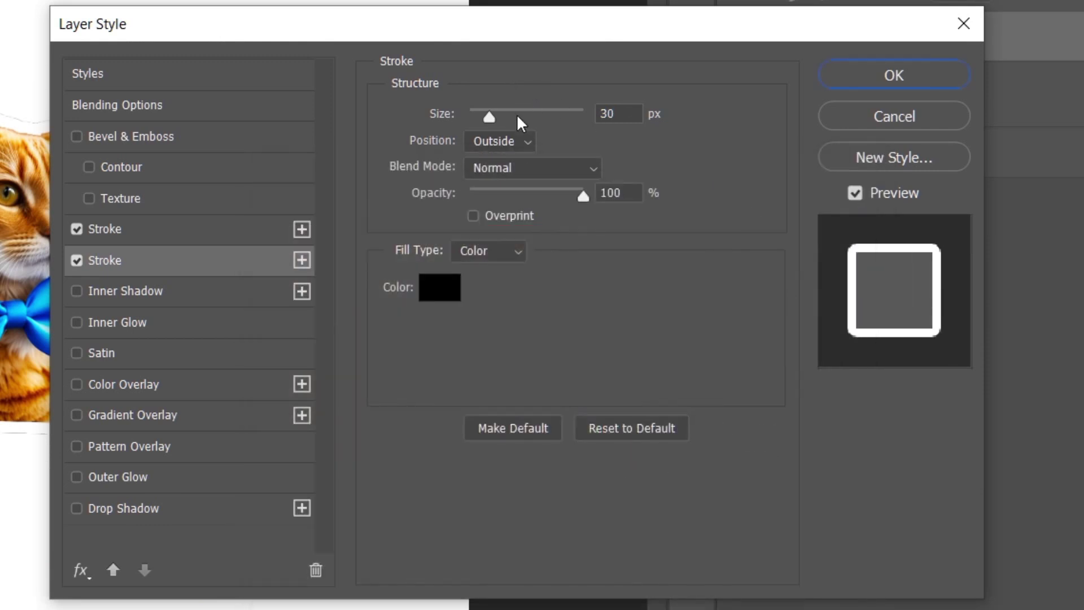
pyautogui.moveTo(489, 114); pyautogui.dragTo(490, 114)
pyautogui.click(901, 81)
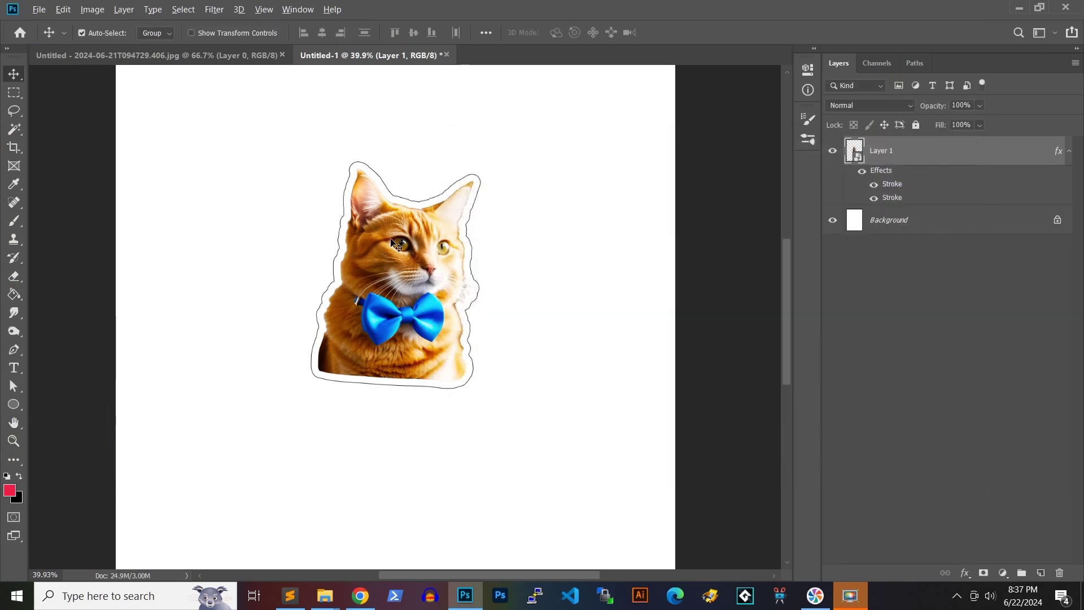
pyautogui.scroll(5, 395, 244)
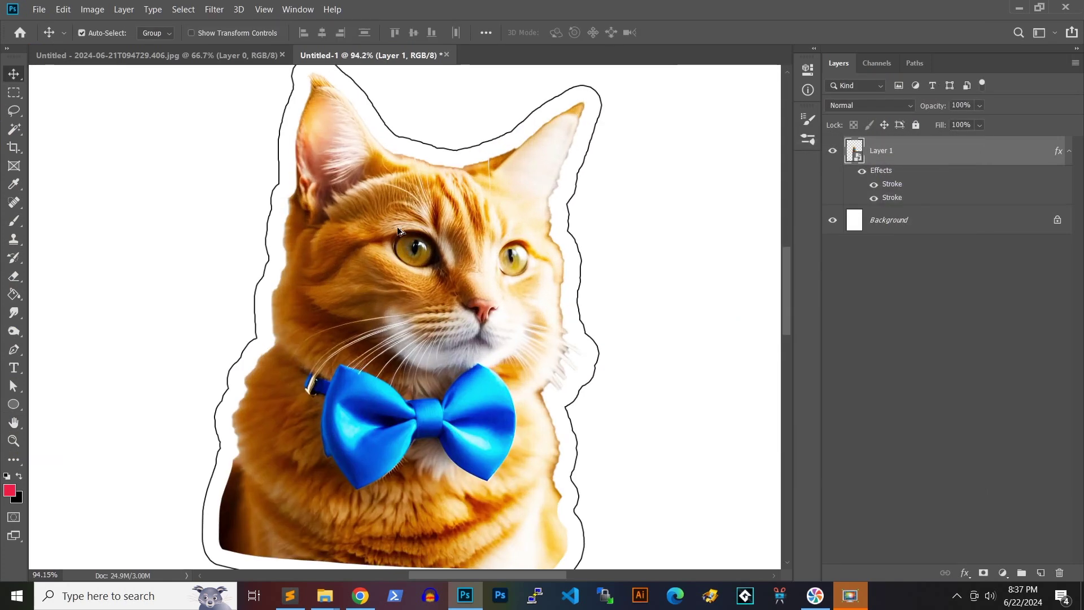
pyautogui.scroll(-3, 398, 231)
# Open the Info panel and set its ruler units to centimetres.
pyautogui.hotkey('ctrl', '0')
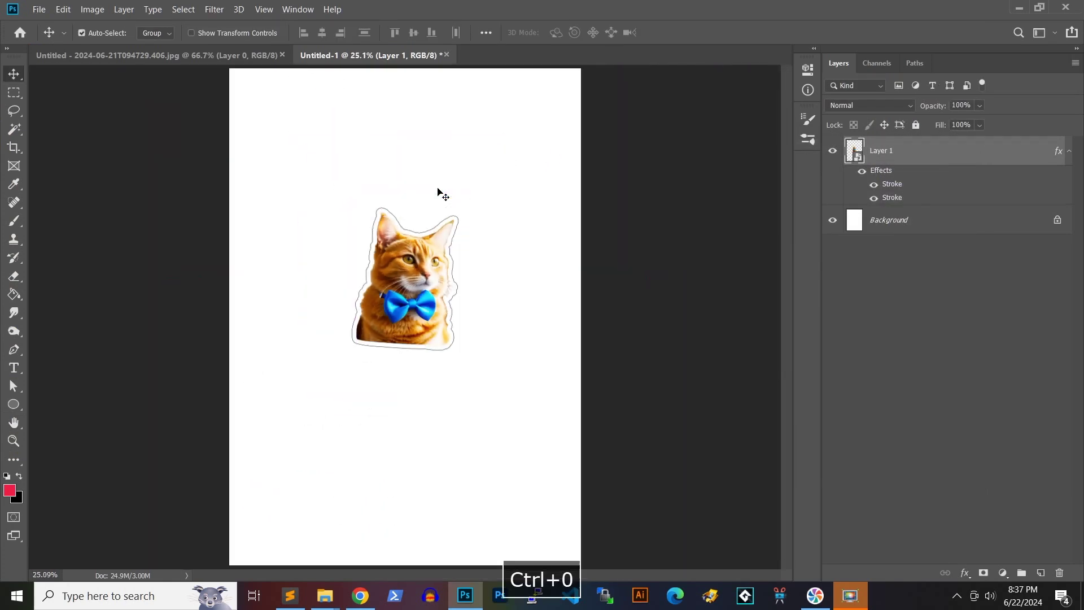
pyautogui.click(298, 9)
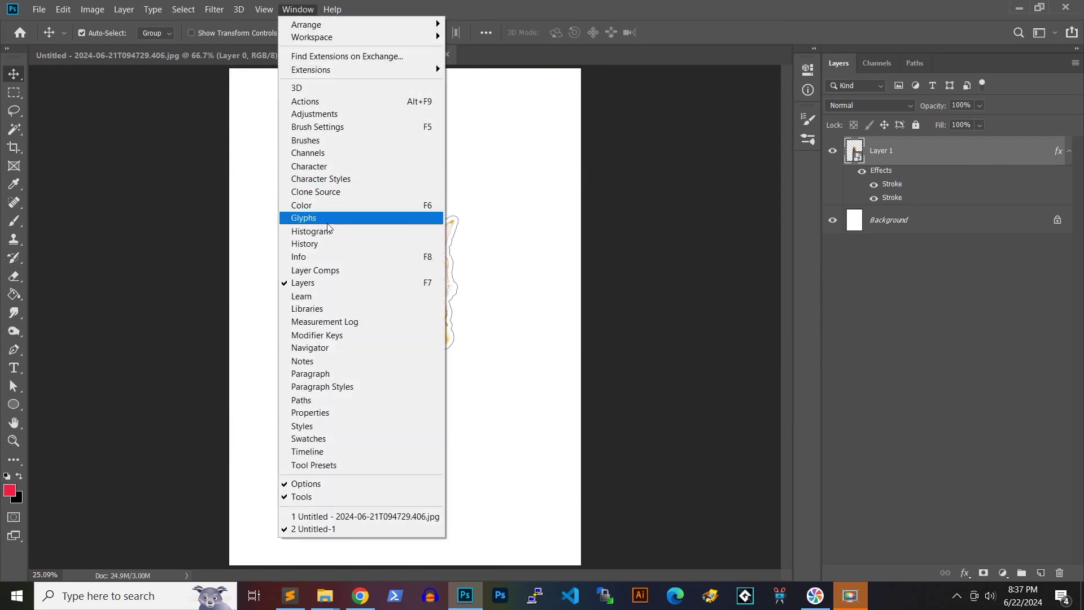
pyautogui.click(326, 252)
pyautogui.click(785, 64)
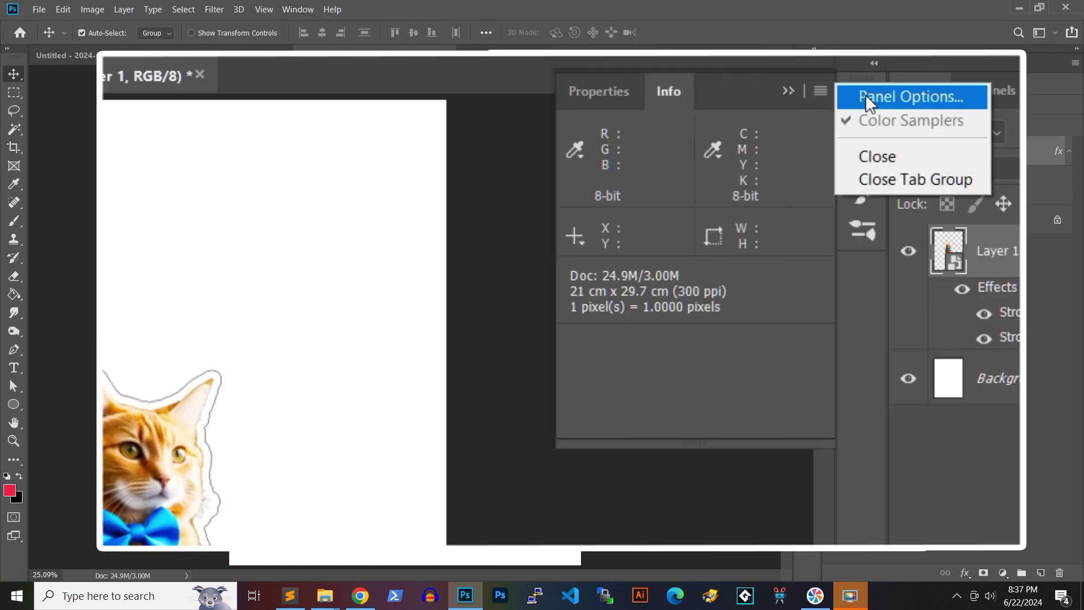
pyautogui.click(809, 66)
pyautogui.click(550, 204)
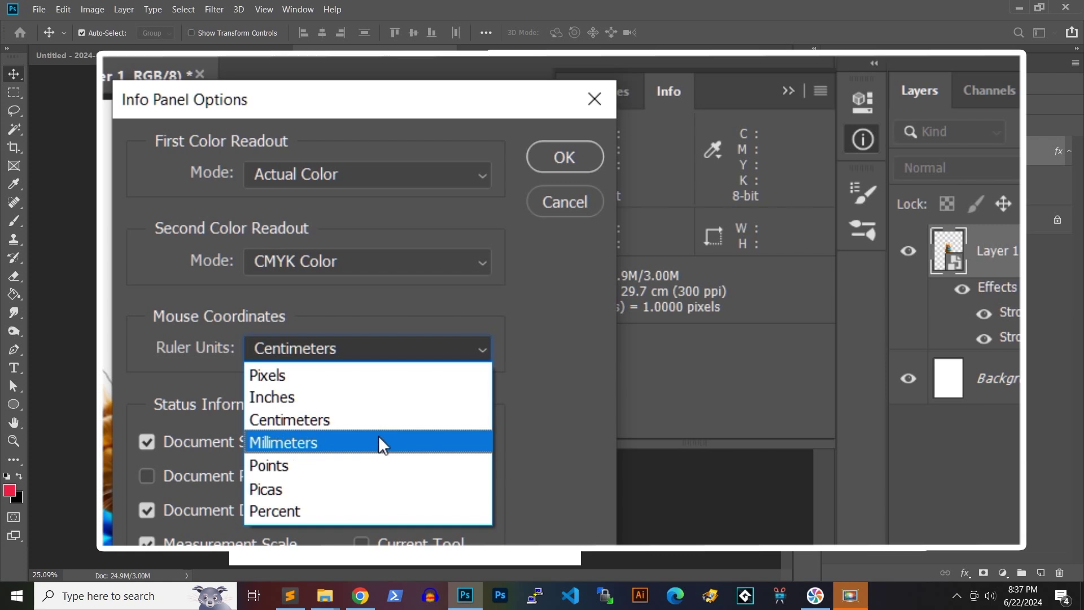
pyautogui.click(379, 428)
pyautogui.click(565, 157)
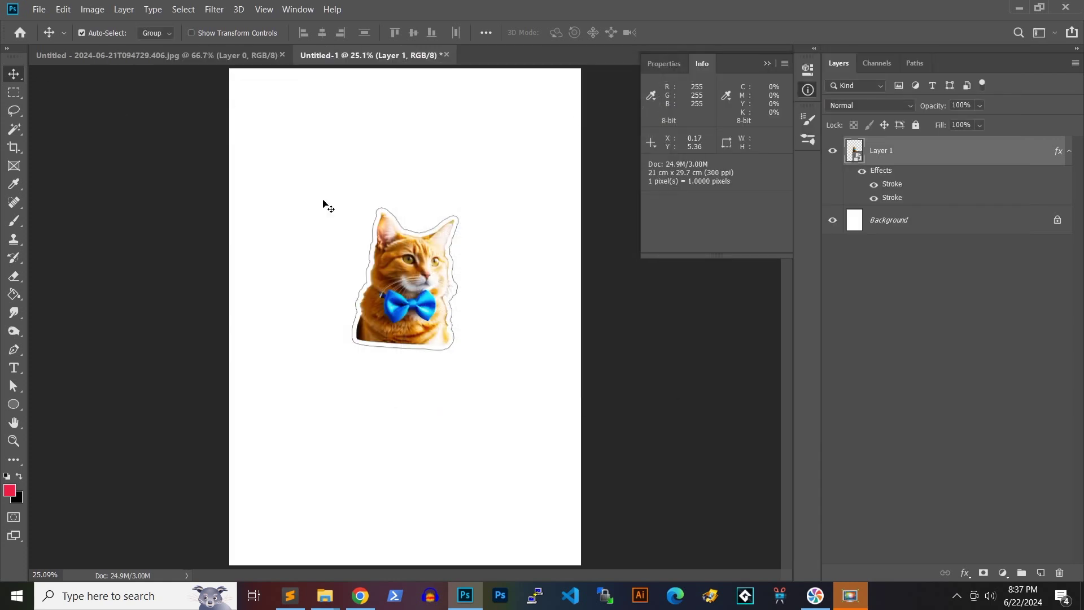
# Scale the cat sticker to about 5.5 × 7.5 cm in the top-left corner, then duplicate it rightward.
pyautogui.hotkey('ctrl', 't')
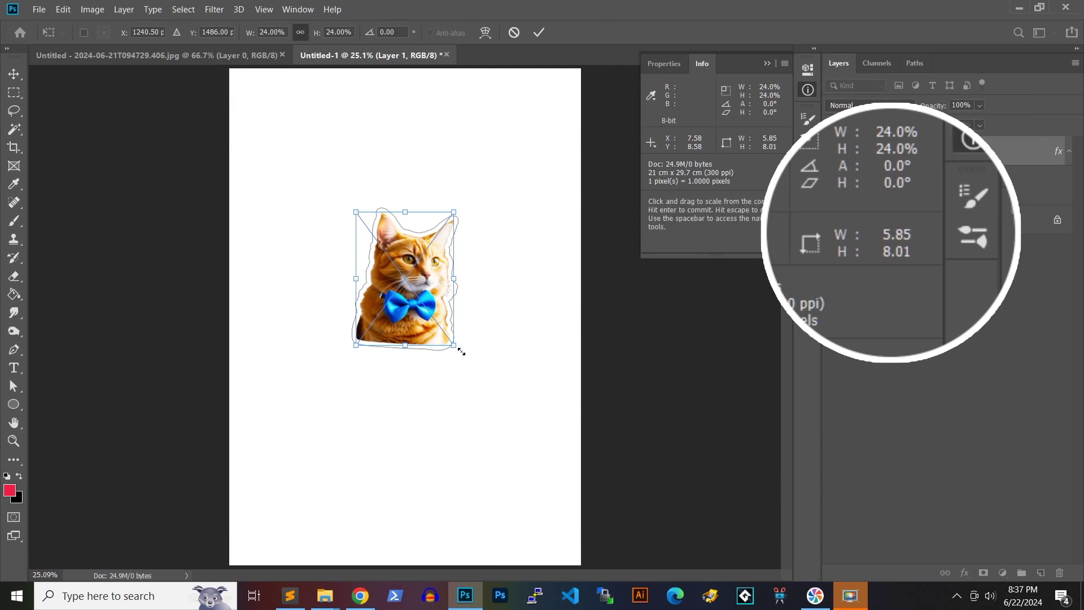
pyautogui.moveTo(459, 346); pyautogui.dragTo(300, 189)
pyautogui.press('Return')
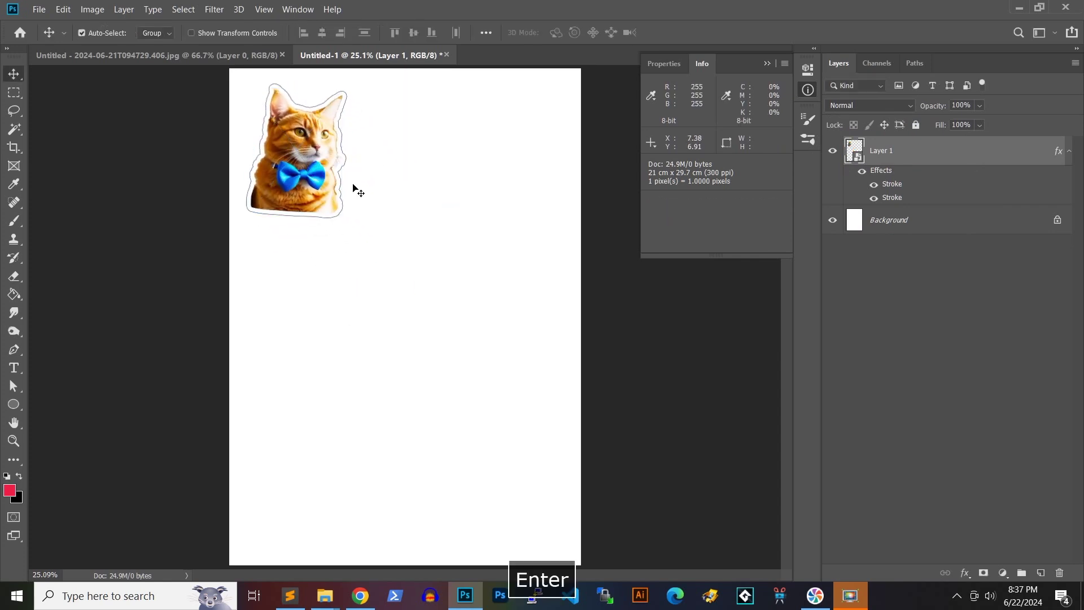
pyautogui.moveTo(302, 164); pyautogui.dragTo(528, 167)
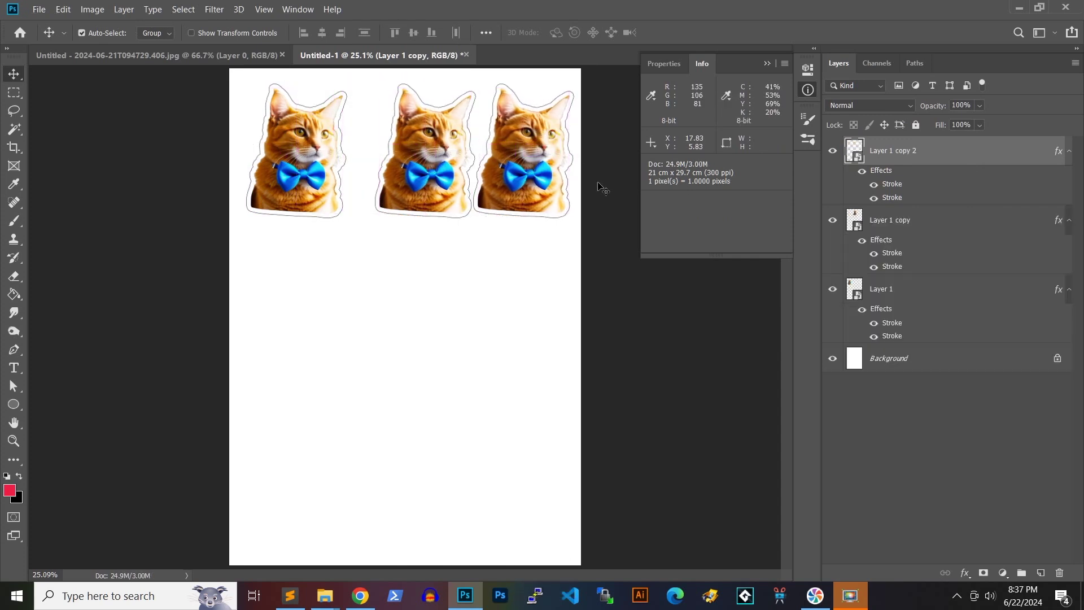
# Distribute the three cat stickers evenly, group them as Group 1, and duplicate the row below.
pyautogui.click(916, 294)
pyautogui.keyDown('ctrl'); pyautogui.click(920, 226); pyautogui.keyUp('ctrl')
pyautogui.keyDown('ctrl'); pyautogui.click(935, 151); pyautogui.keyUp('ctrl')
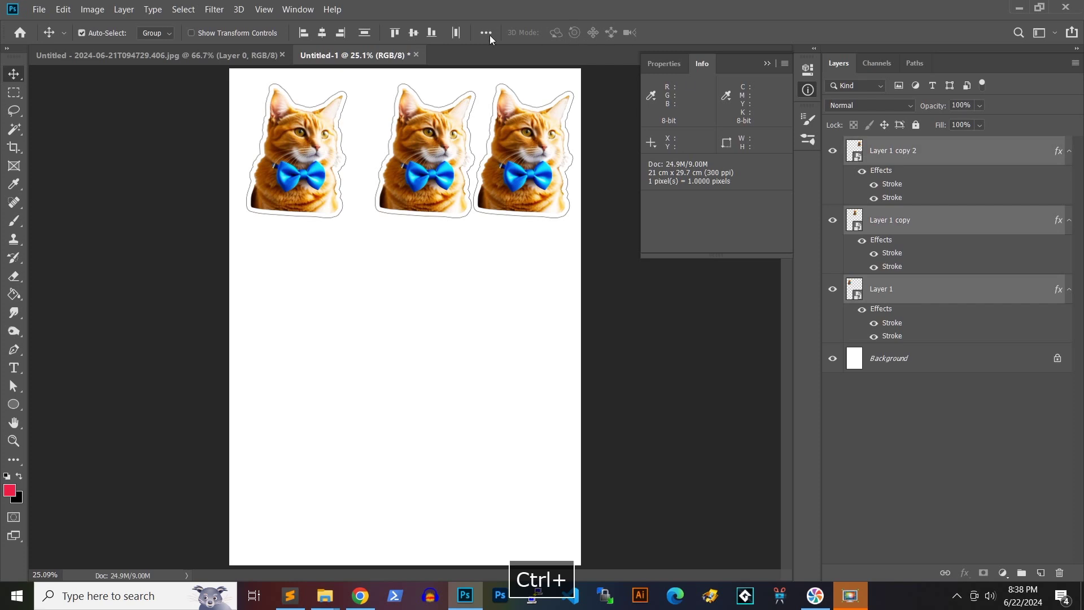
pyautogui.click(456, 32)
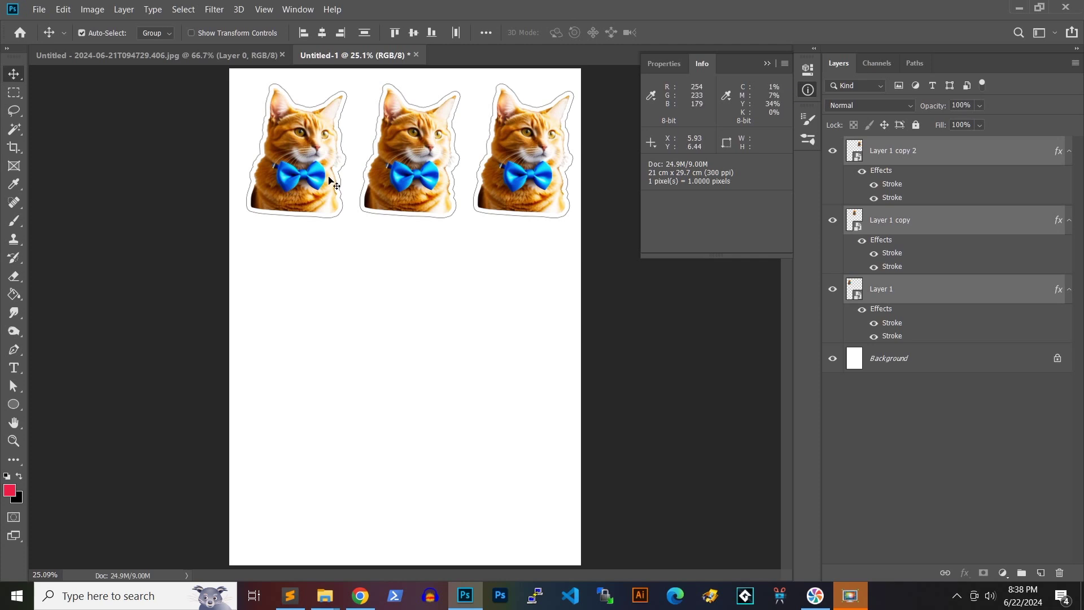
pyautogui.hotkey('ctrl', 'g')
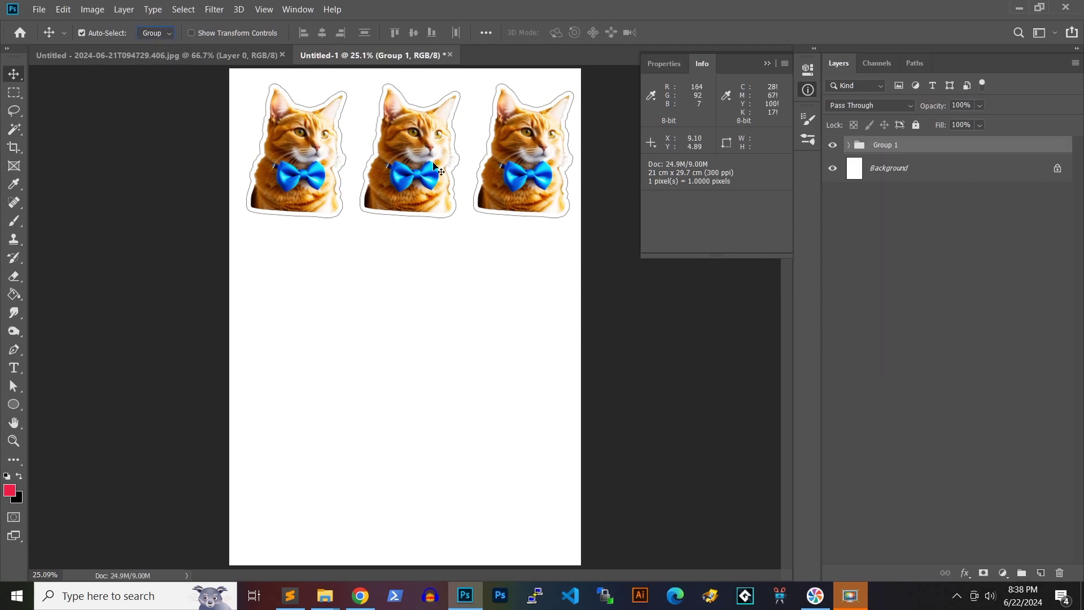
pyautogui.moveTo(417, 164); pyautogui.dragTo(403, 475)
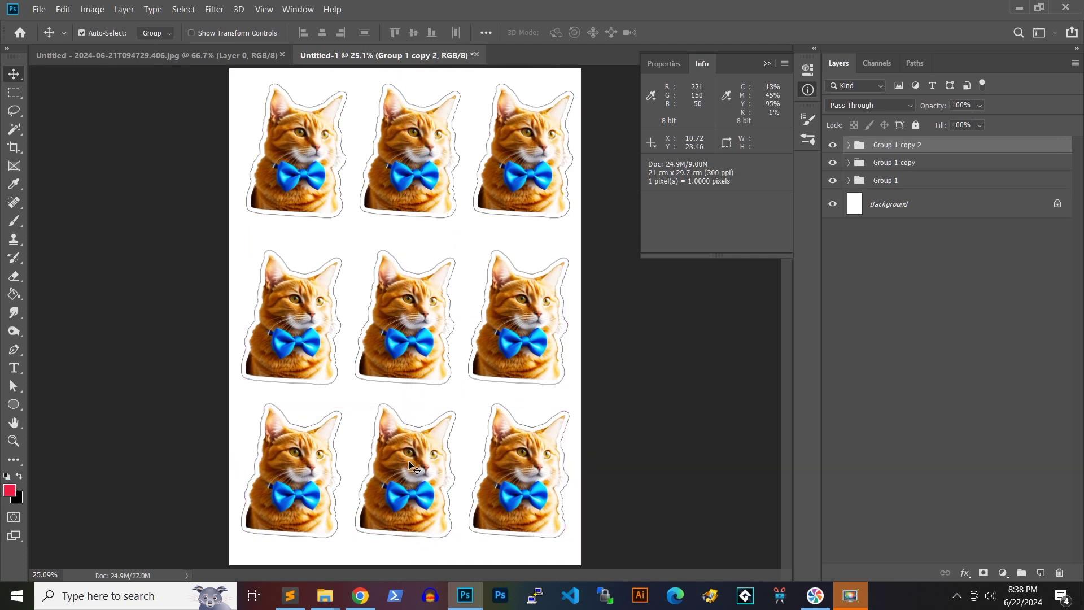
pyautogui.click(39, 9)
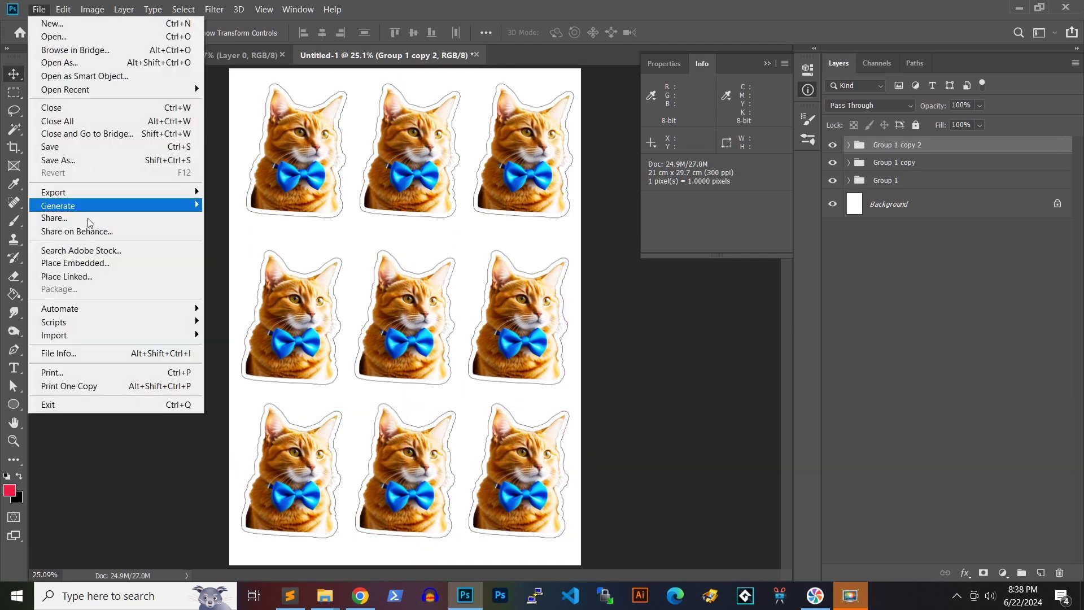
pyautogui.click(90, 373)
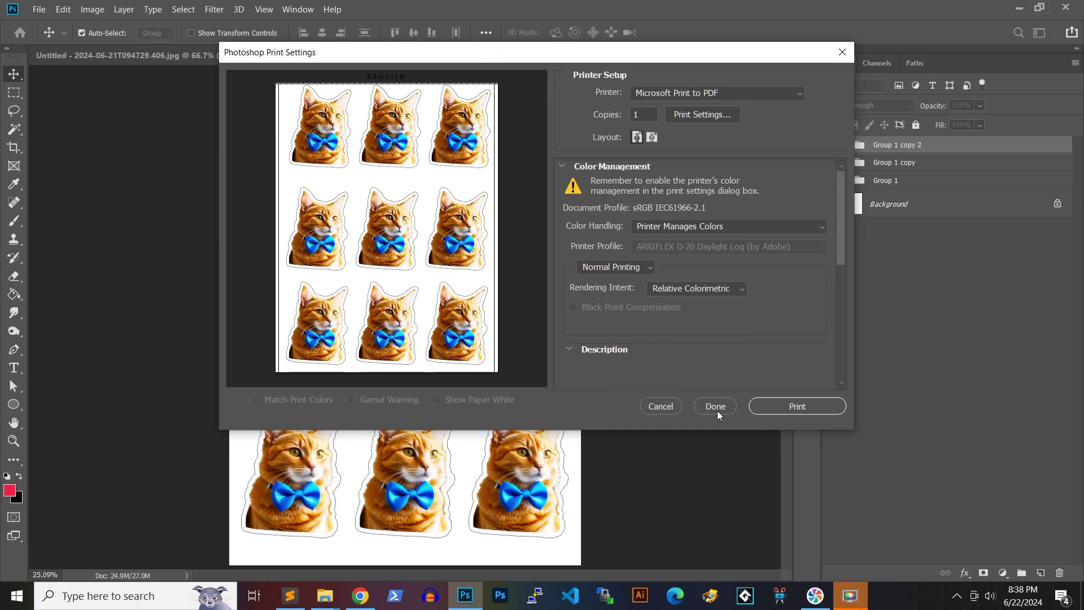
pyautogui.click(657, 406)
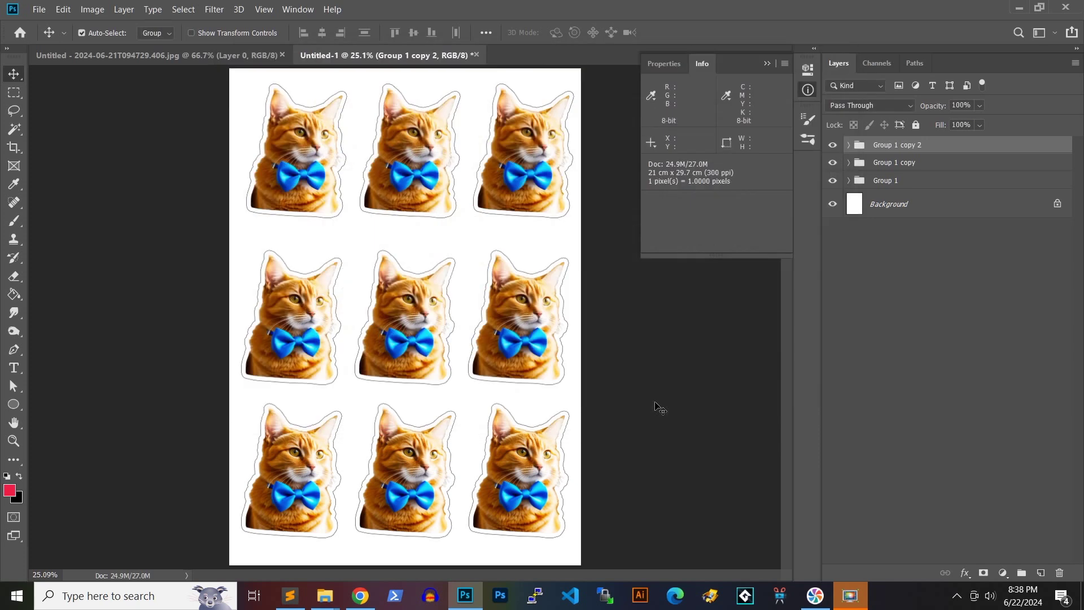
pyautogui.click(848, 146)
# In the sticker's embedded image, place the girl photo over the cat and hide the cat layer.
pyautogui.doubleClick(867, 170)
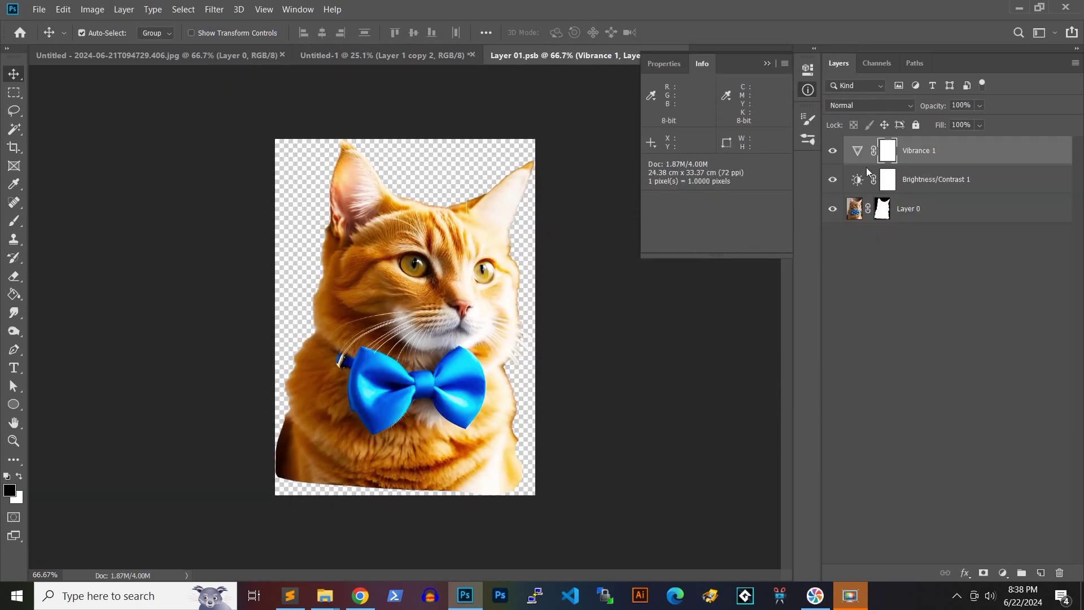
pyautogui.click(936, 210)
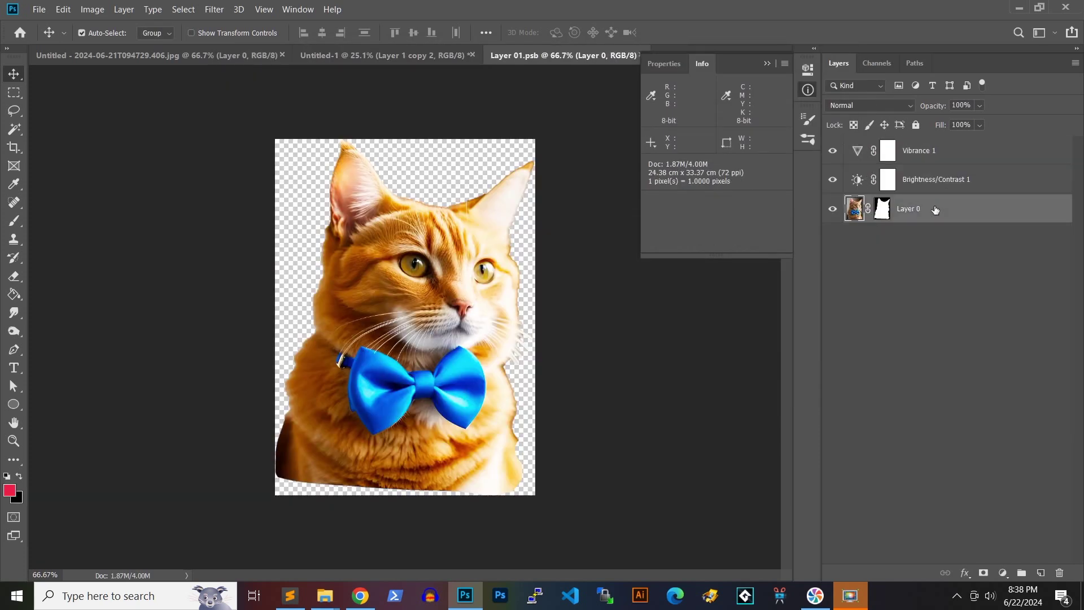
pyautogui.moveTo(334, 590); pyautogui.dragTo(437, 317)
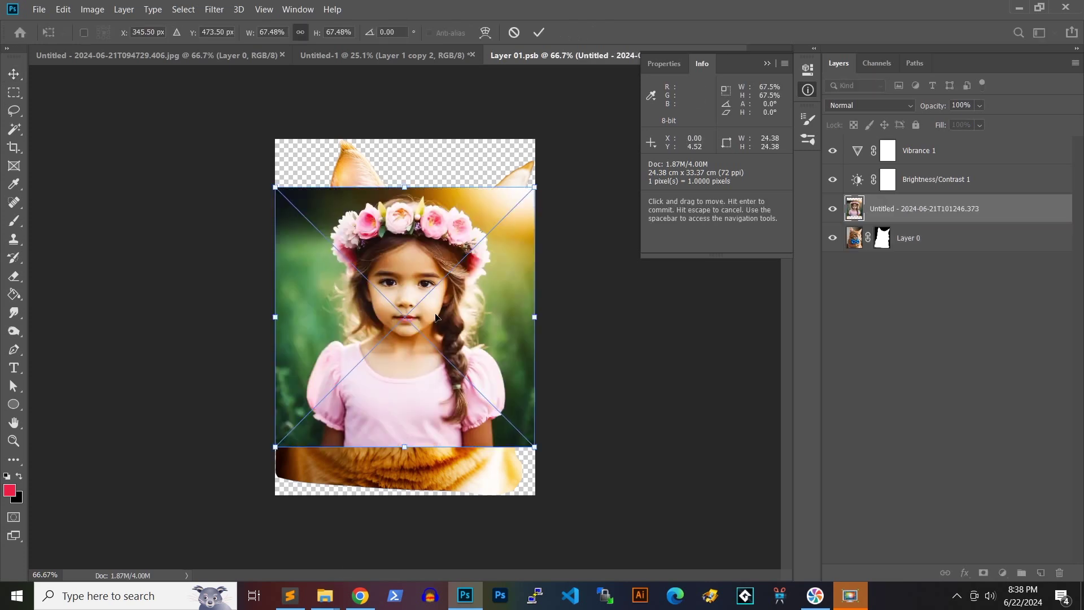
pyautogui.press('Return')
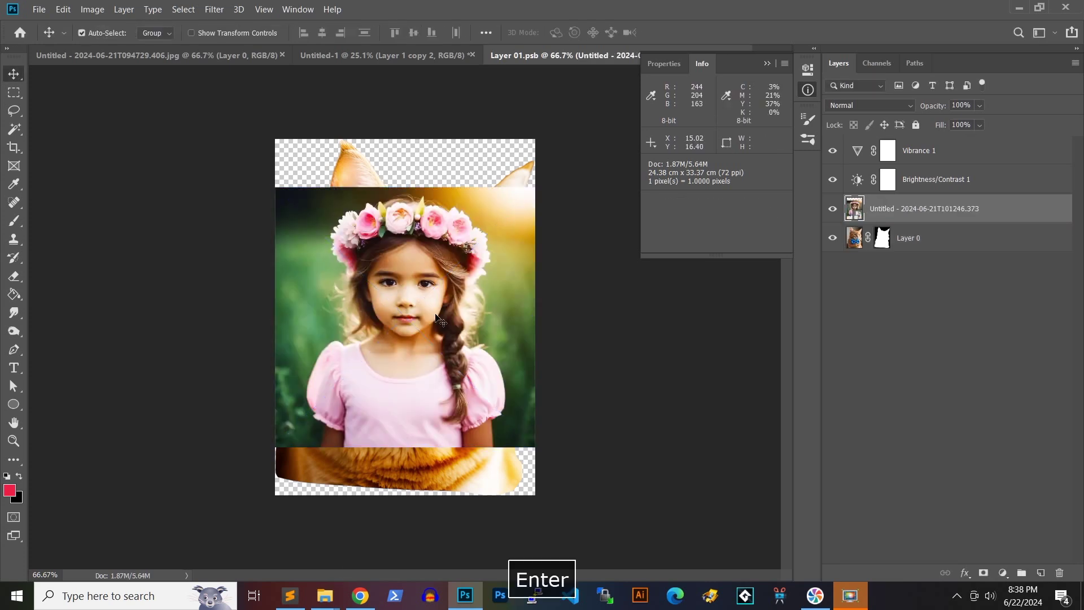
pyautogui.click(832, 238)
# Cut the girl out with Select Subject and a layer mask, using a smaller brush for edges.
pyautogui.press('w')
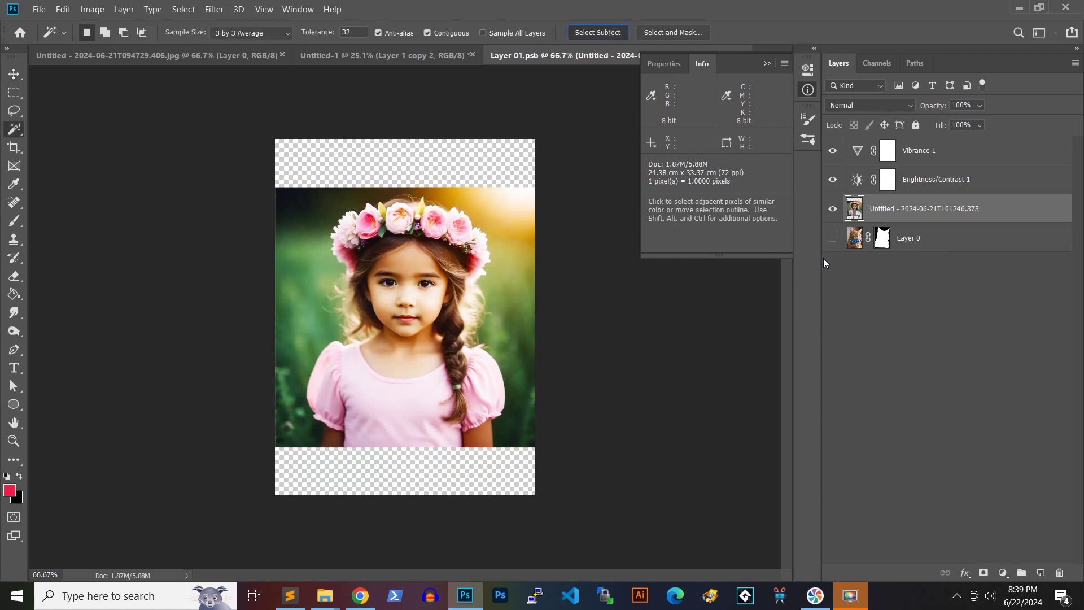
pyautogui.click(587, 33)
pyautogui.click(983, 572)
pyautogui.press('b')
pyautogui.scroll(3, 312, 333)
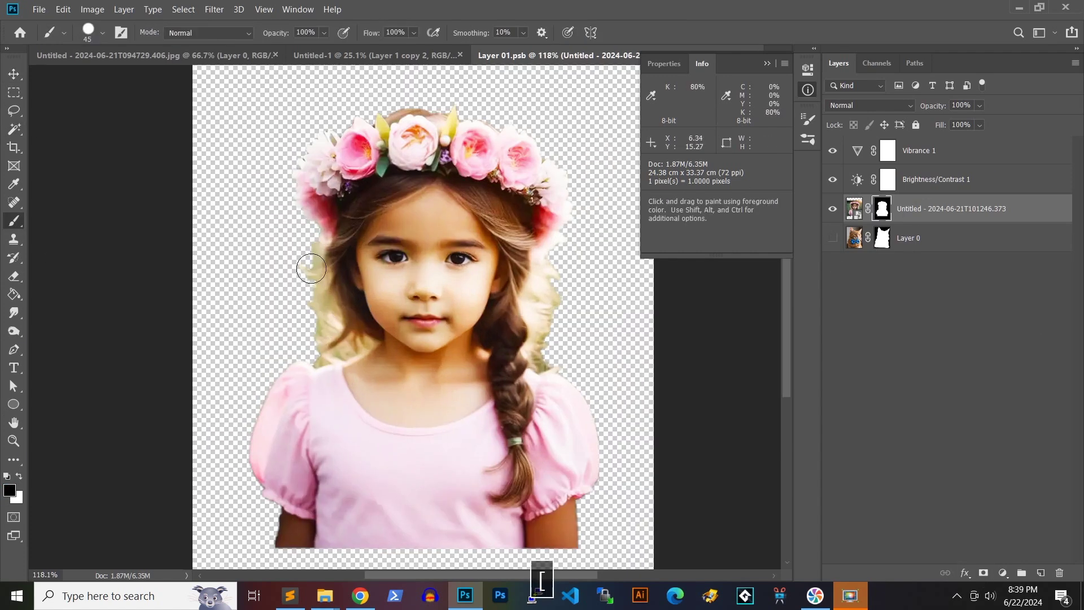
pyautogui.press('[')
pyautogui.press('[')
pyautogui.press('[')
pyautogui.press('[')
pyautogui.press('[')
pyautogui.press('[')
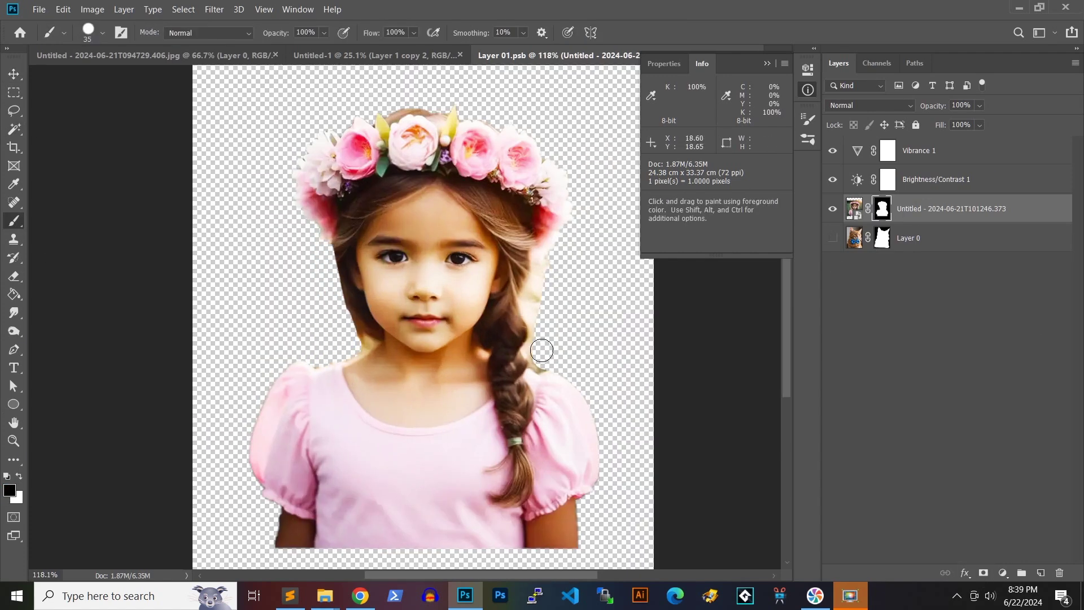
# Add 63 pt text reading 'Happy Birthday' and 'Olivia' on two lines.
pyautogui.hotkey('ctrl', '0')
pyautogui.press('t')
pyautogui.click(315, 376)
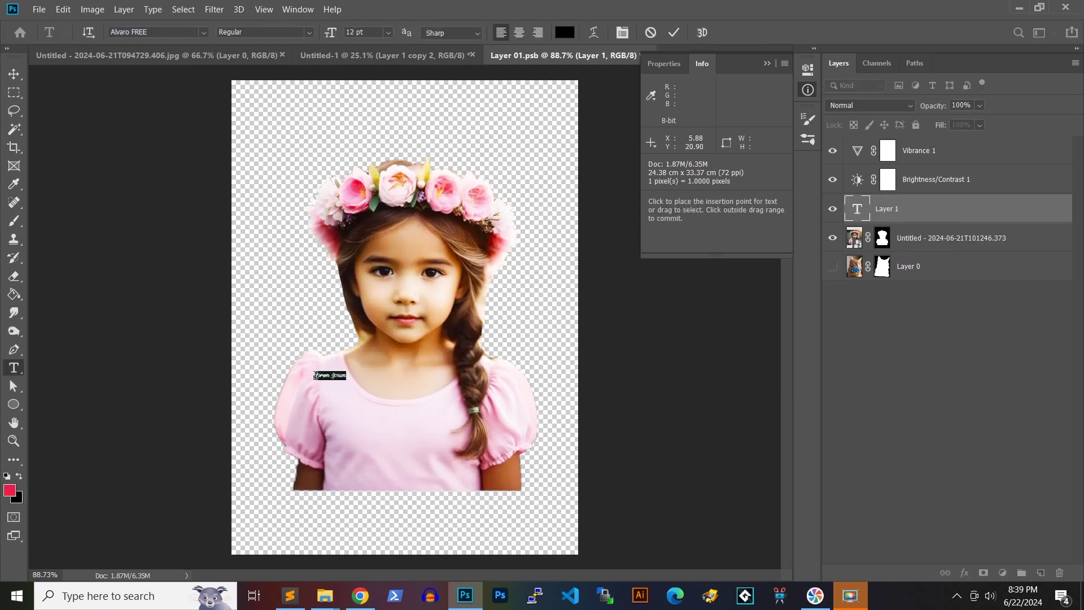
pyautogui.moveTo(331, 32); pyautogui.dragTo(370, 35)
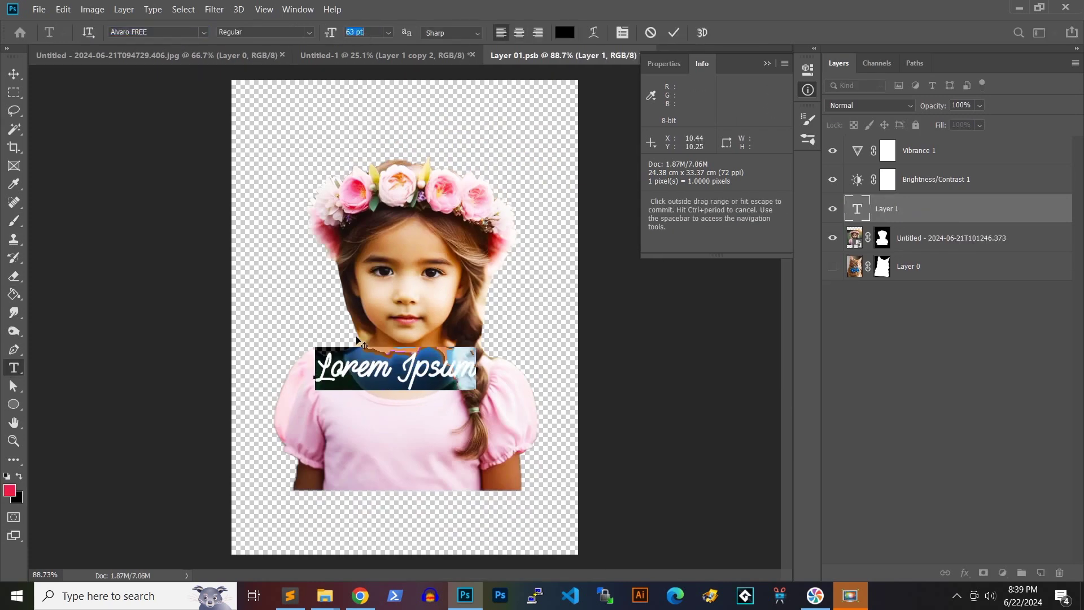
pyautogui.write('Happy Birthday')
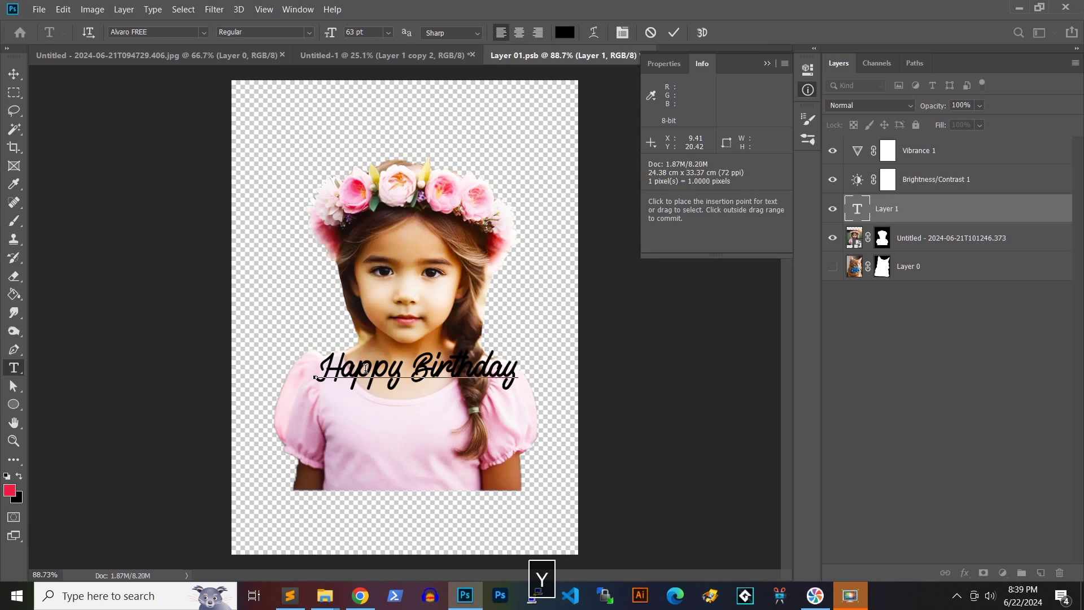
pyautogui.press('Return')
pyautogui.write('Olivia')
# Centre-align the text, colour it pink f83f6b, and commit it.
pyautogui.hotkey('ctrl', 'a')
pyautogui.click(519, 32)
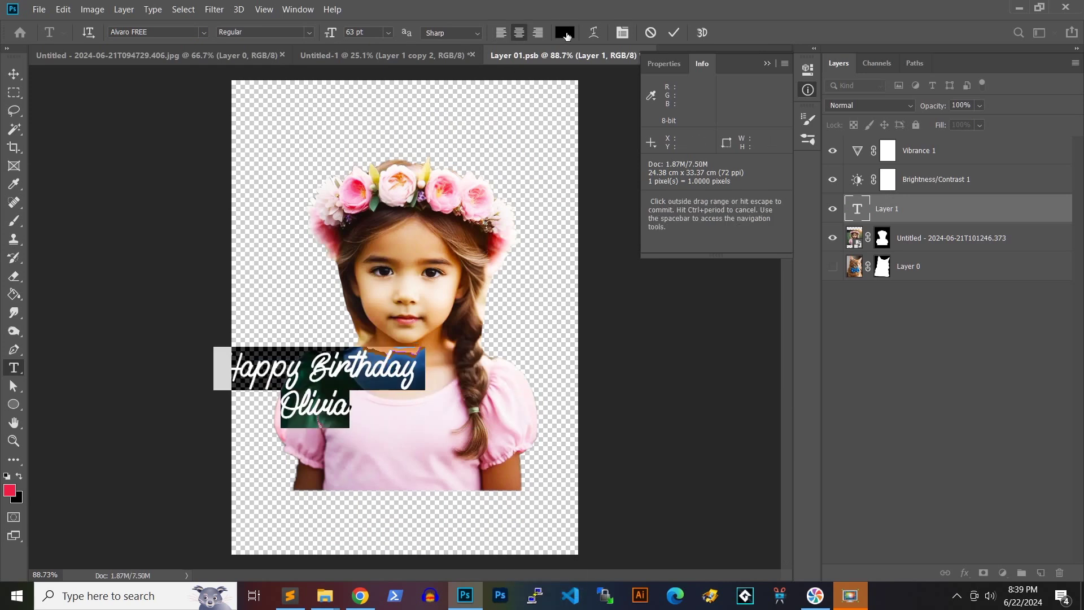
pyautogui.click(565, 33)
pyautogui.write('f83f6b')
pyautogui.click(872, 254)
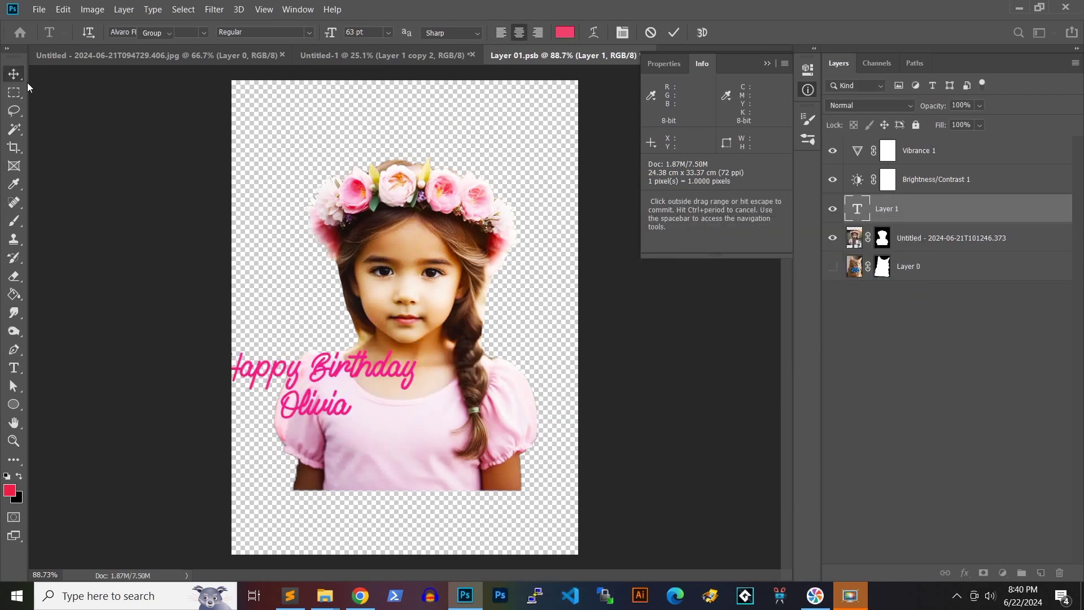
pyautogui.hotkey('ctrl', 'Return')
# Move the birthday text to the bottom of the canvas and start enlarging it.
pyautogui.press('v')
pyautogui.moveTo(336, 380); pyautogui.dragTo(415, 518)
pyautogui.hotkey('ctrl', 't')
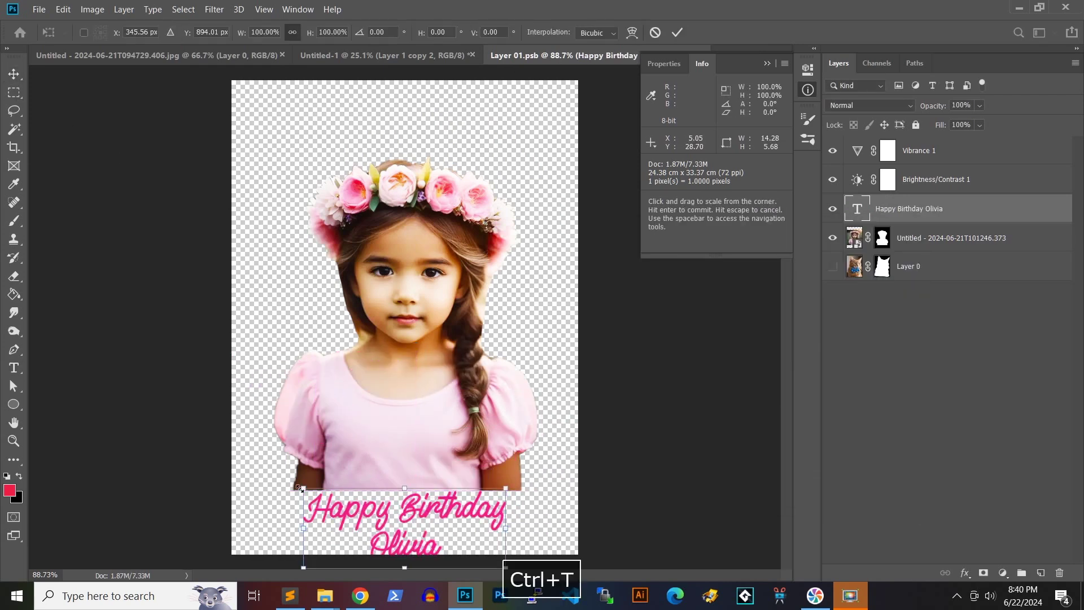
pyautogui.moveTo(303, 490); pyautogui.dragTo(284, 485)
# Position the text below the girl, move both up together, and save the embedded image.
pyautogui.moveTo(380, 508); pyautogui.dragTo(380, 517)
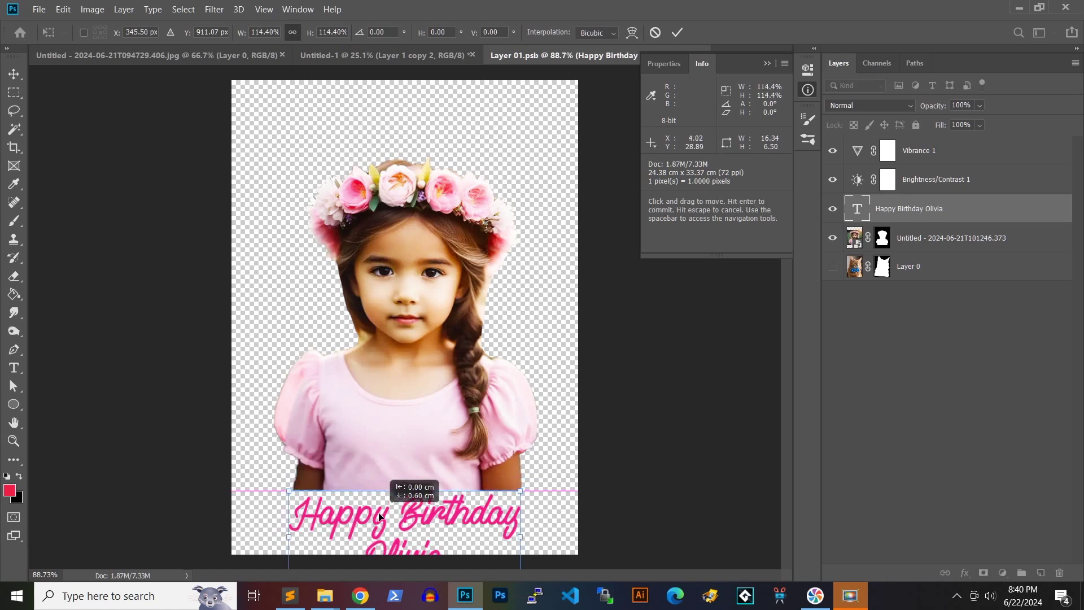
pyautogui.keyDown('shift'); pyautogui.click(996, 237); pyautogui.keyUp('shift')
pyautogui.moveTo(384, 353); pyautogui.dragTo(380, 308)
pyautogui.press('Return')
pyautogui.hotkey('ctrl', 's')
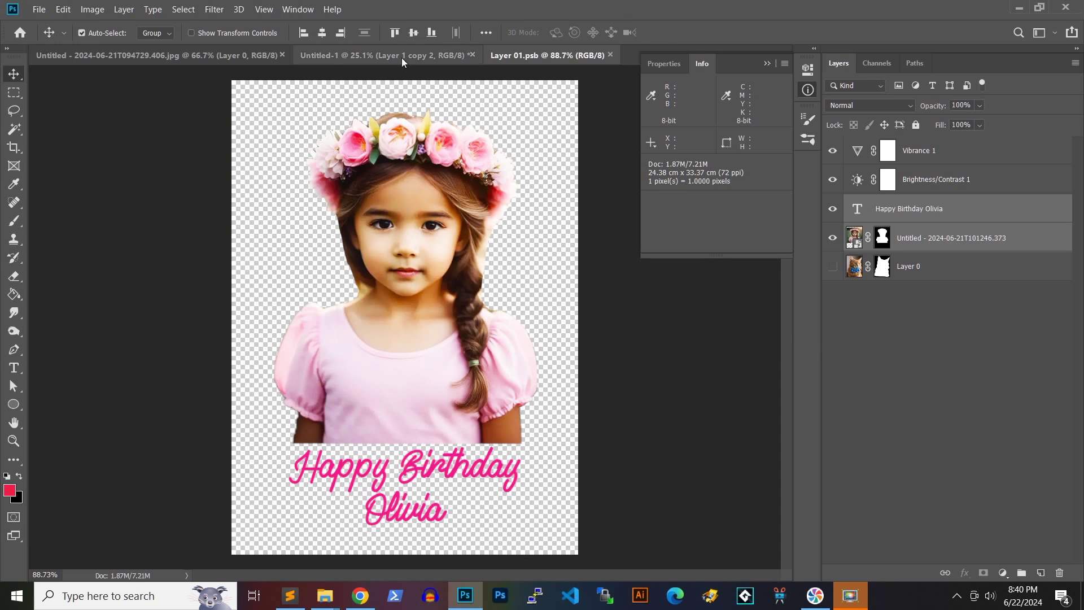
# Return to the sticker sheet and pan to check the first two updated stickers.
pyautogui.click(395, 54)
pyautogui.scroll(3, 427, 185)
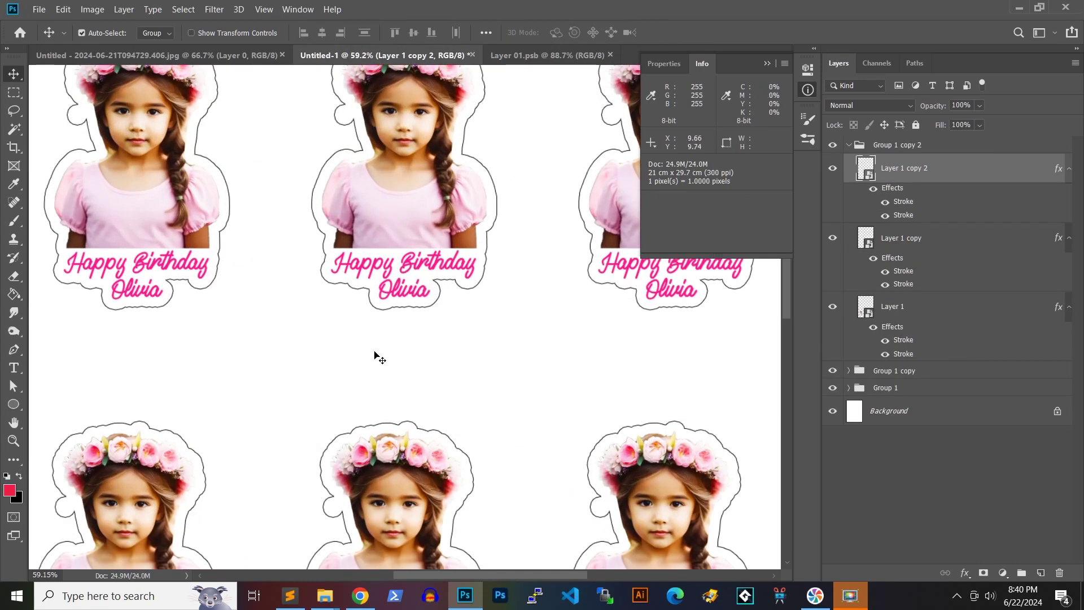
pyautogui.scroll(2, 235, 206)
pyautogui.press('space')
pyautogui.moveTo(273, 240); pyautogui.dragTo(433, 391)
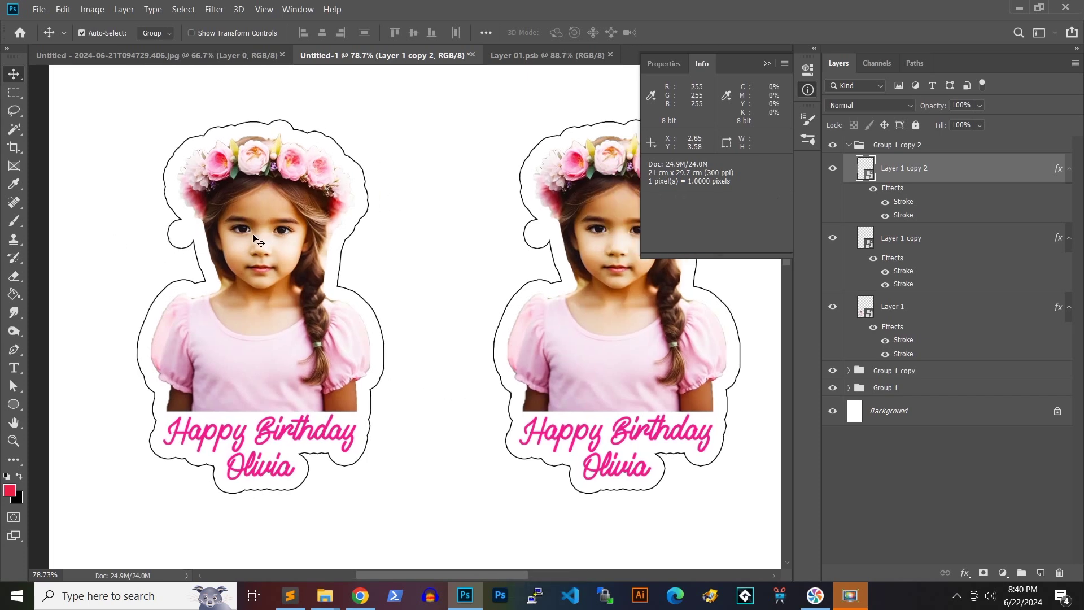
# Reopen the embedded image, target the girl's mask with a black-and-white brush, then return to the fitted sheet.
pyautogui.doubleClick(862, 168)
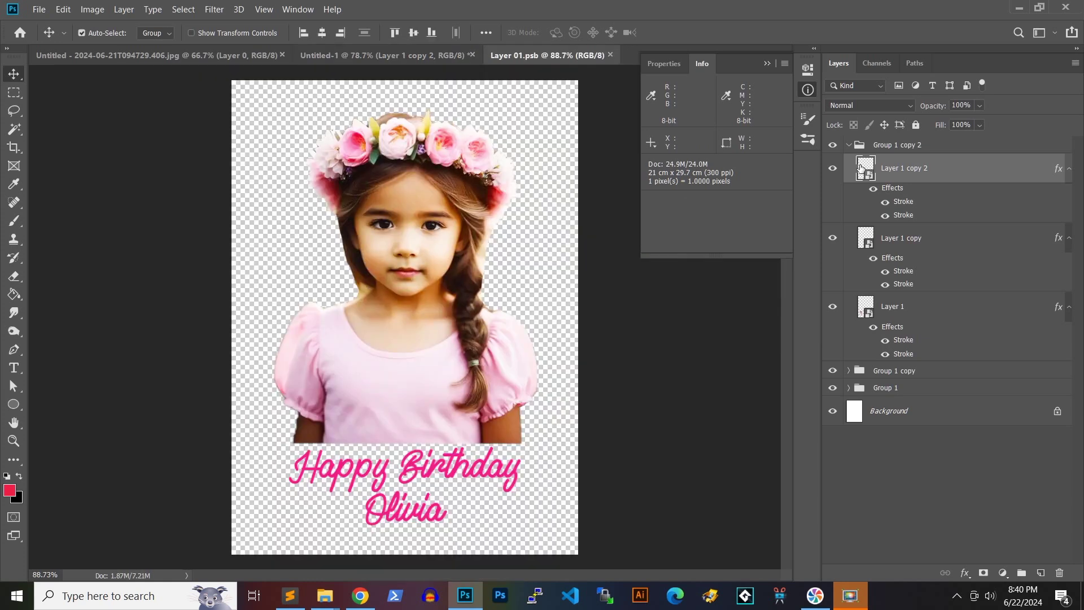
pyautogui.scroll(5, 298, 252)
pyautogui.click(897, 238)
pyautogui.press('b')
pyautogui.press('d')
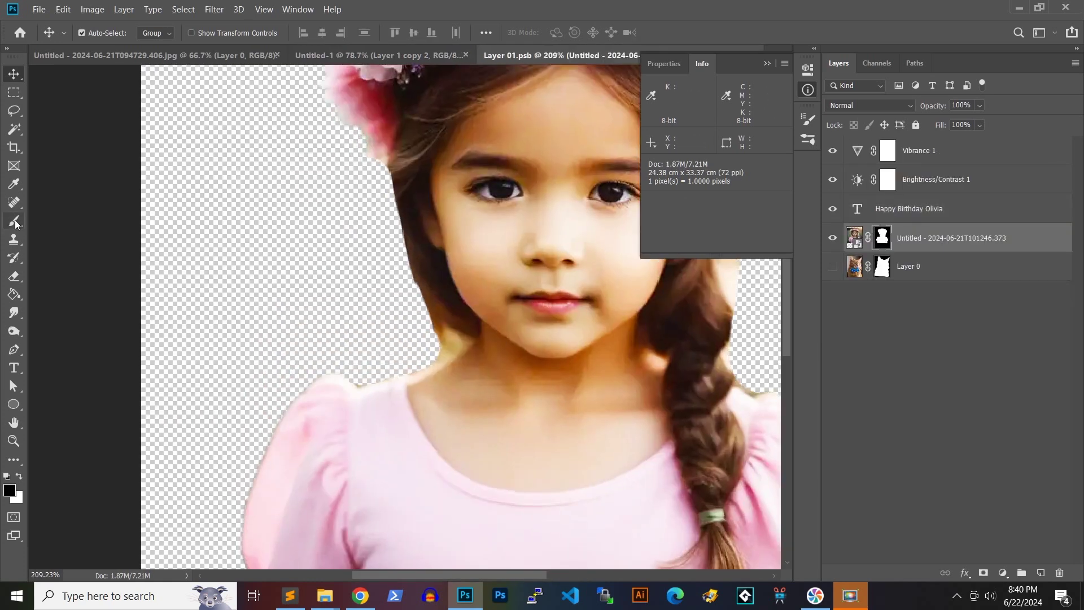
pyautogui.hotkey('ctrl', 'shift', 'Tab')
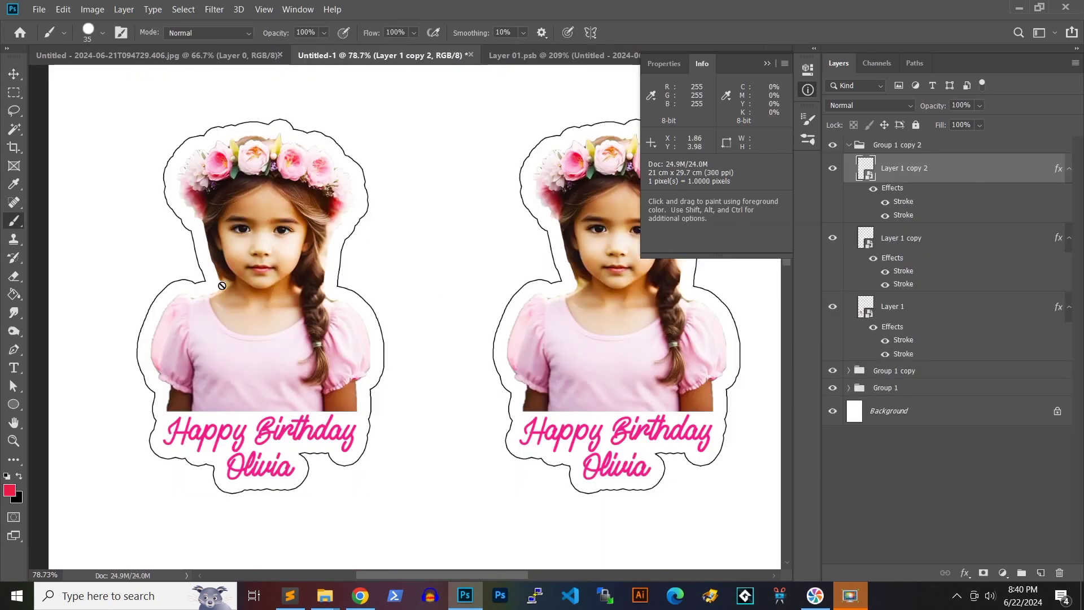
pyautogui.hotkey('ctrl', '0')
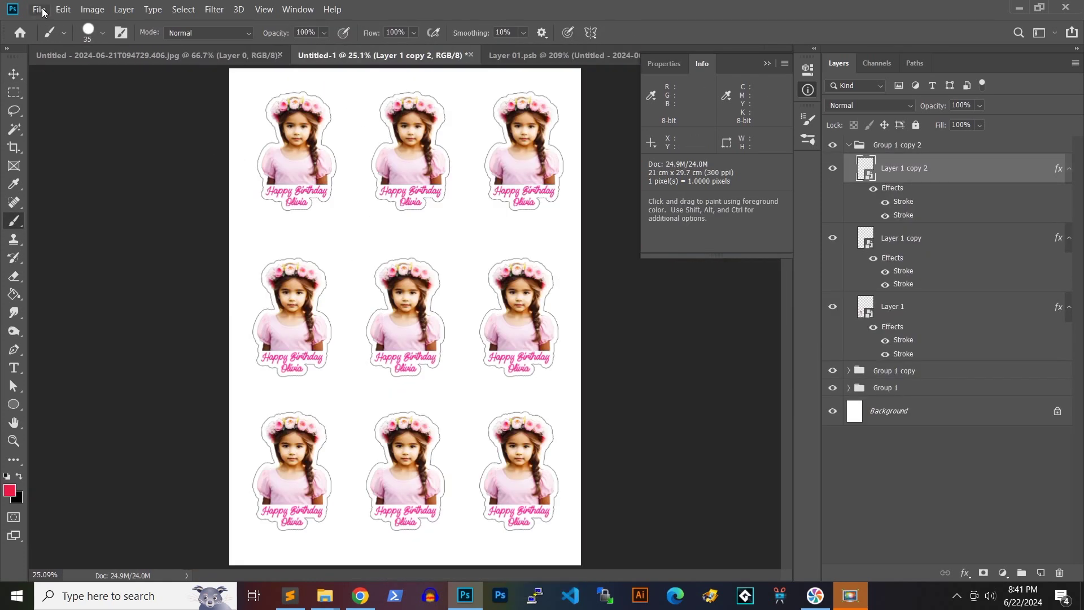
# Open Print Settings for the birthday sticker sheet from the File menu.
pyautogui.click(39, 10)
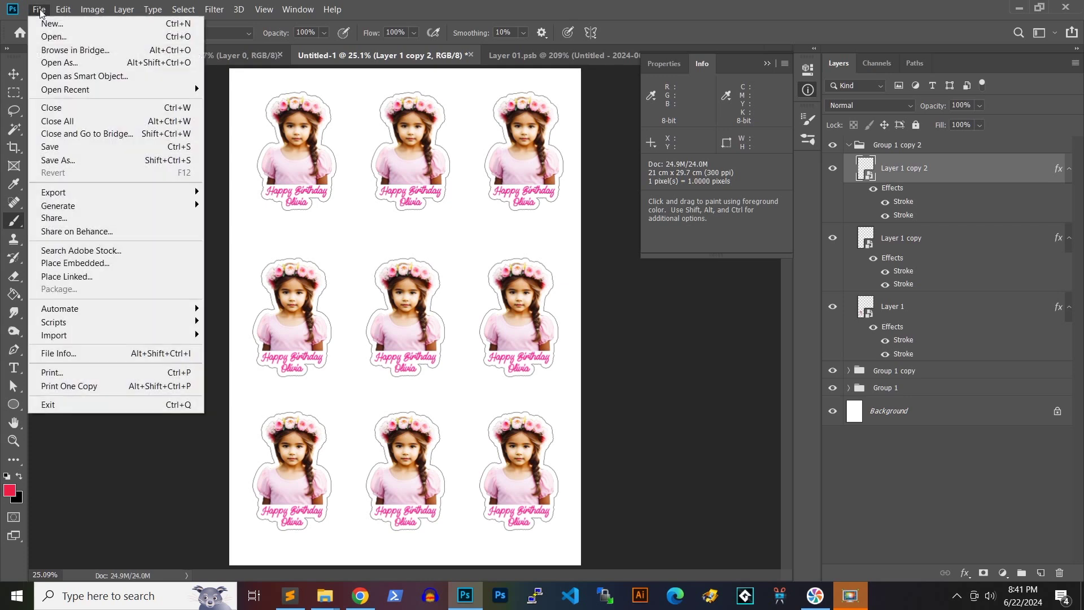
pyautogui.click(80, 376)
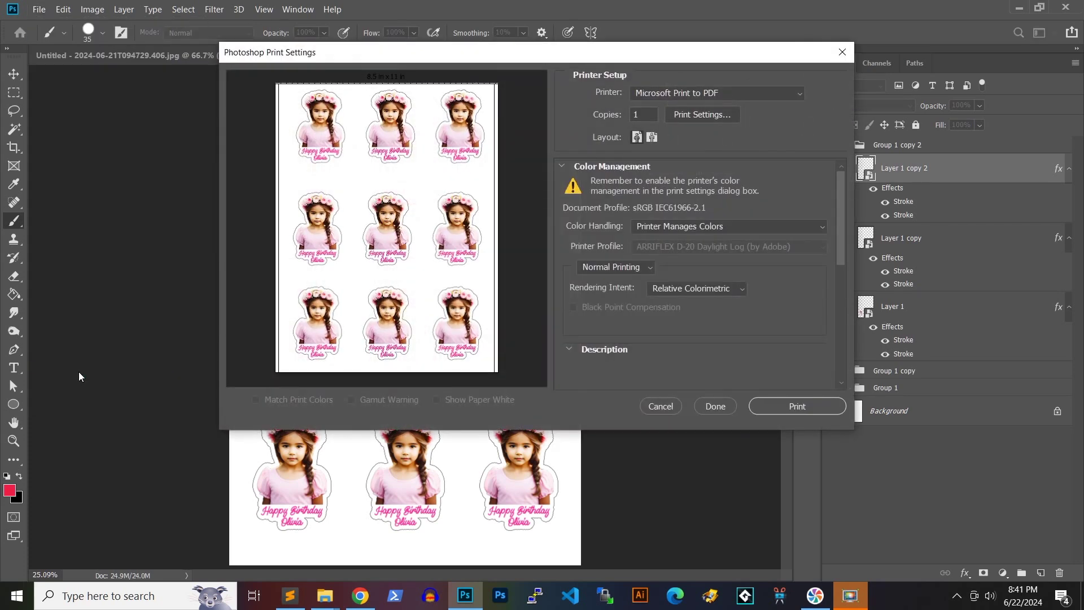